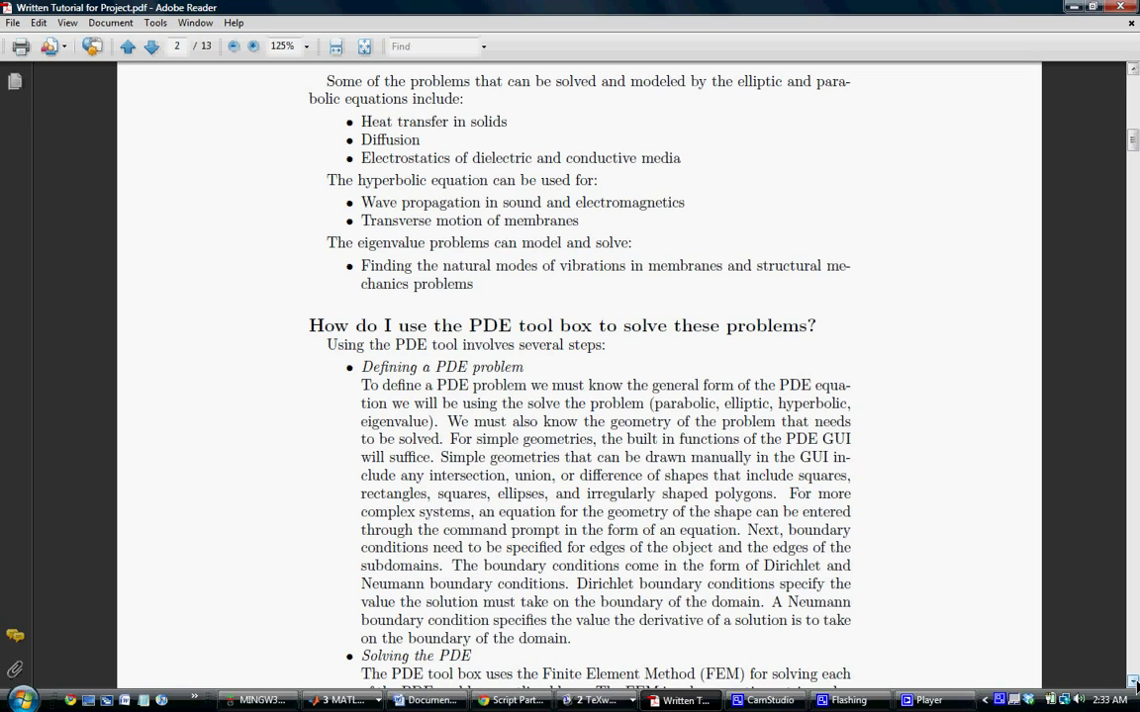
Put away the PDF tutorial and close the existing untitled PDE Toolbox session without saving it
left_click_drag(1133, 682, 1133, 682)
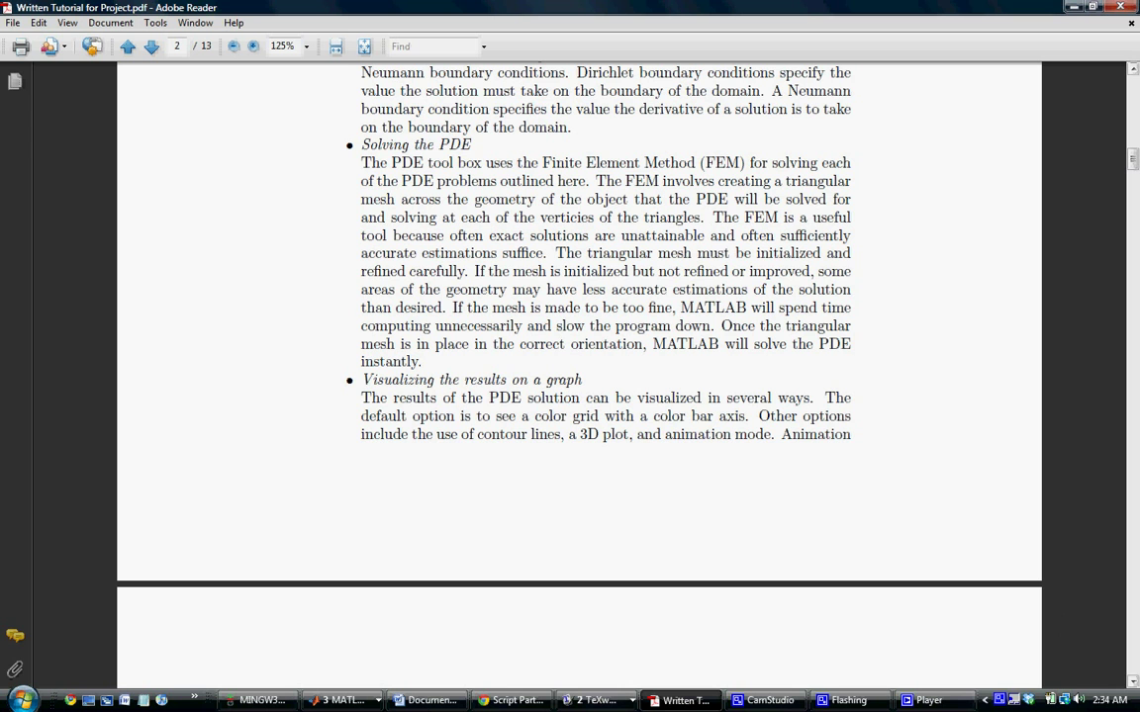
left_click(1069, 9)
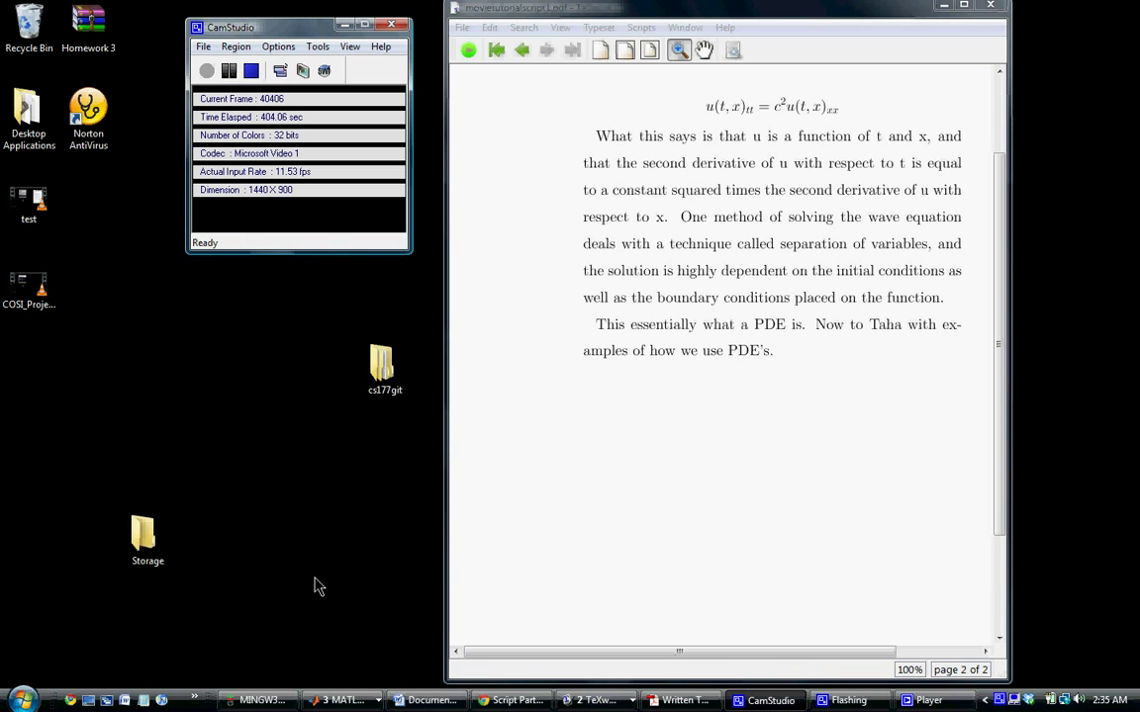
left_click(342, 699)
left_click(405, 638)
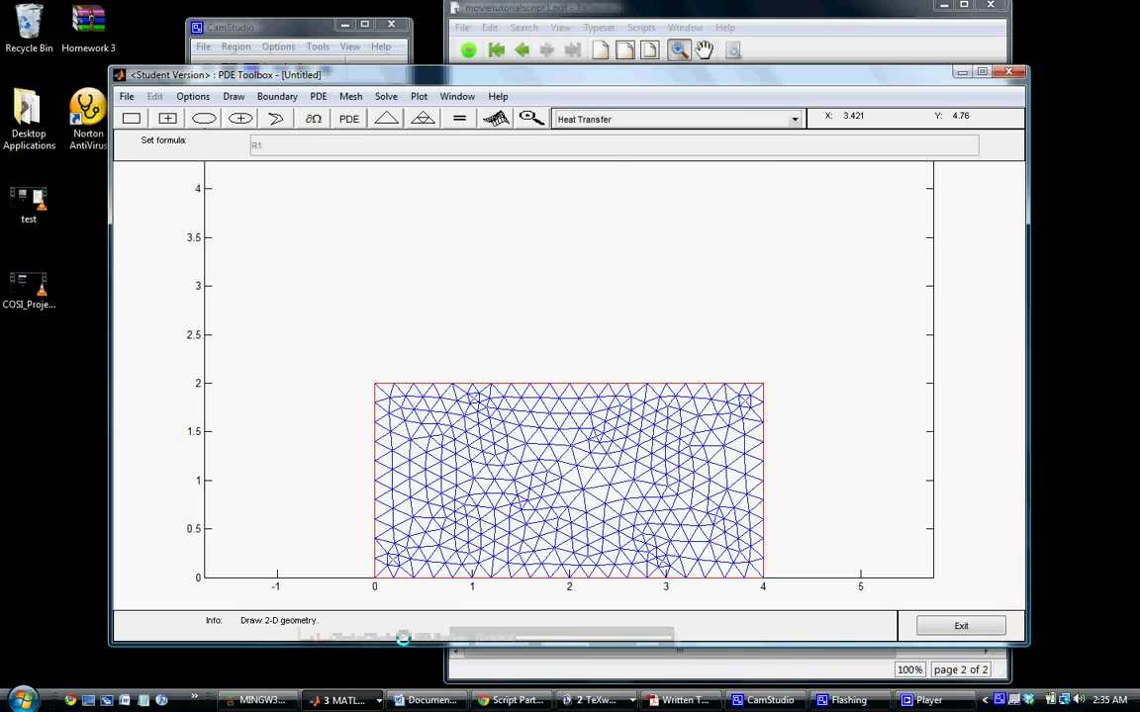
left_click(1009, 72)
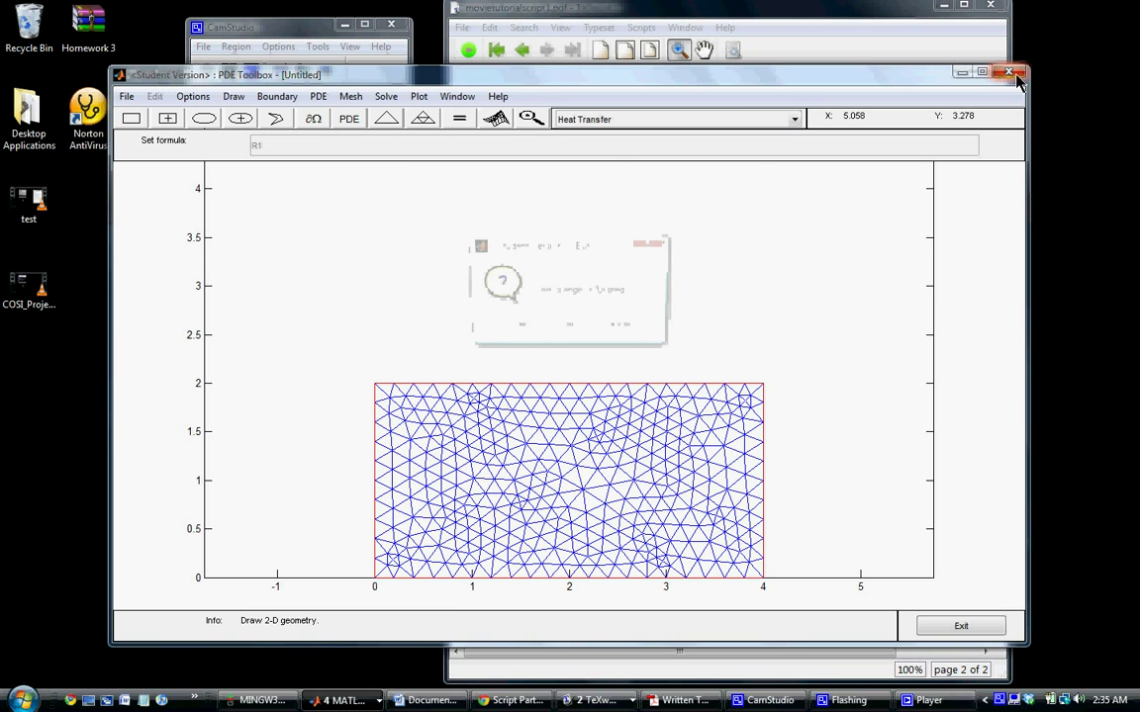
left_click(567, 327)
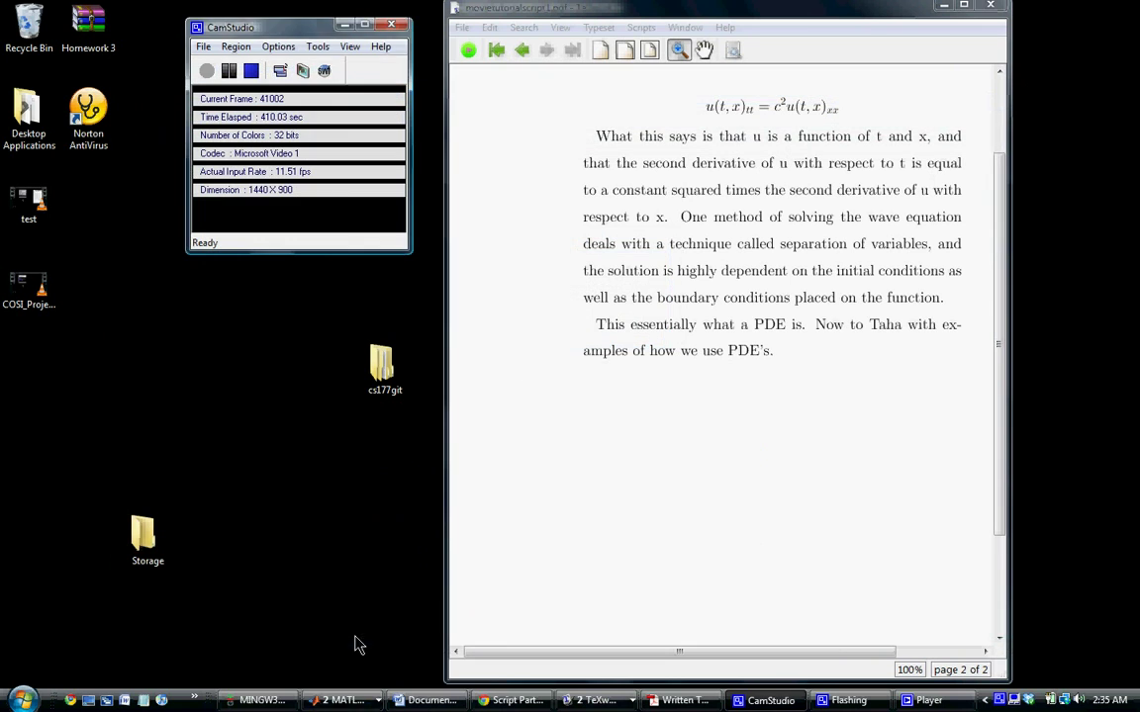
Switch to the main MATLAB window and start a new PDE Toolbox session with the pdetool command
left_click(341, 700)
left_click(327, 674)
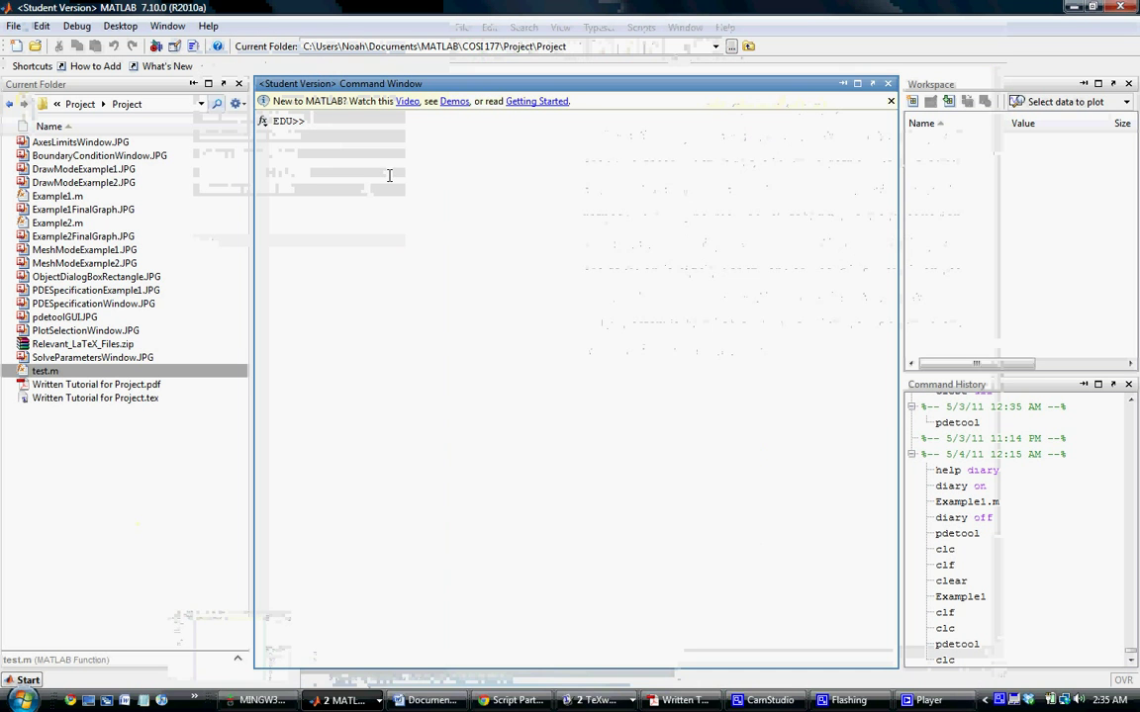
type("pd")
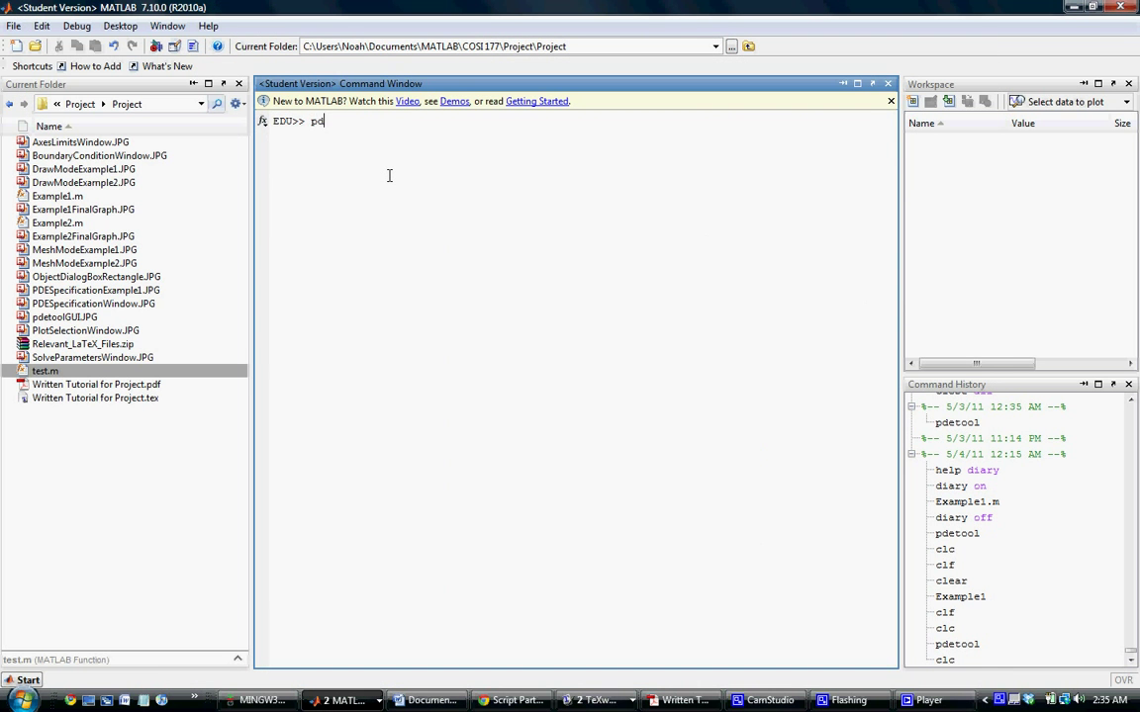
type("etool")
key("Return")
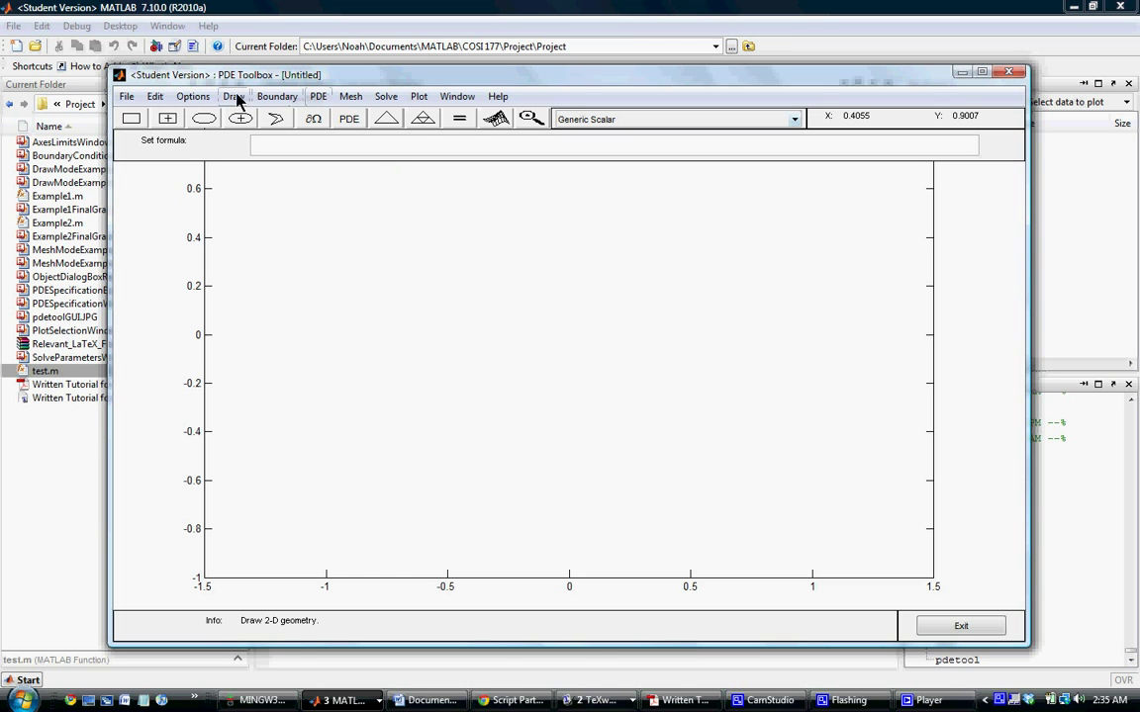
Set the PDE Toolbox application mode to Heat Transfer
left_click(190, 96)
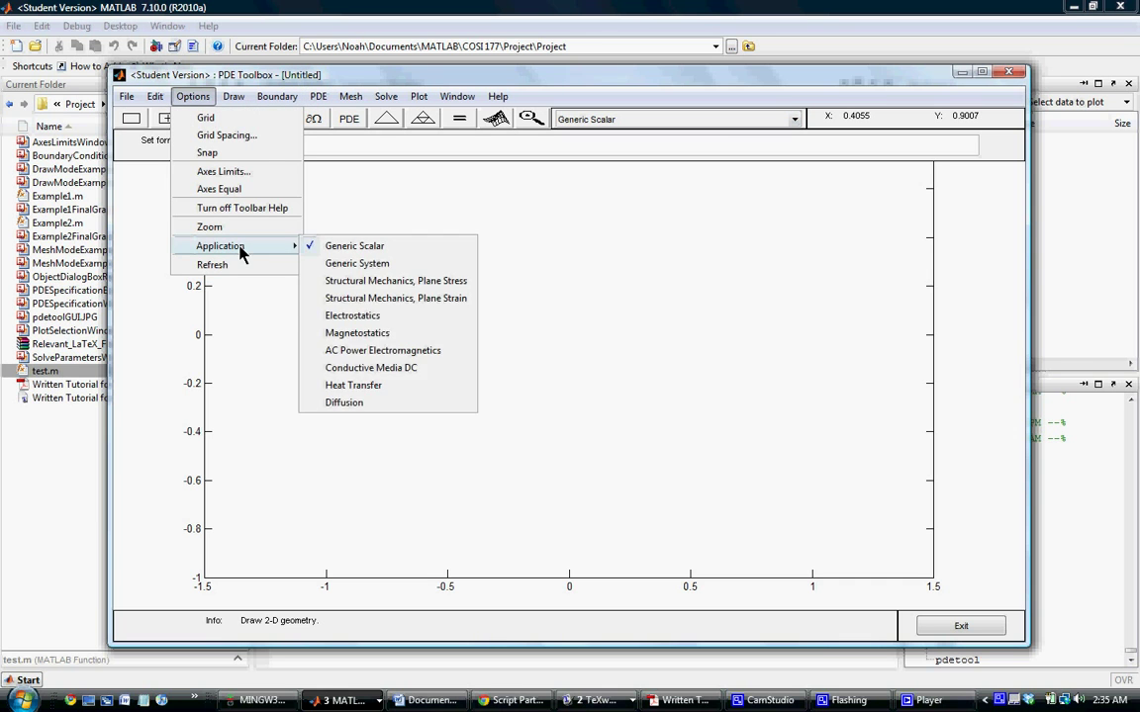
left_click(181, 94)
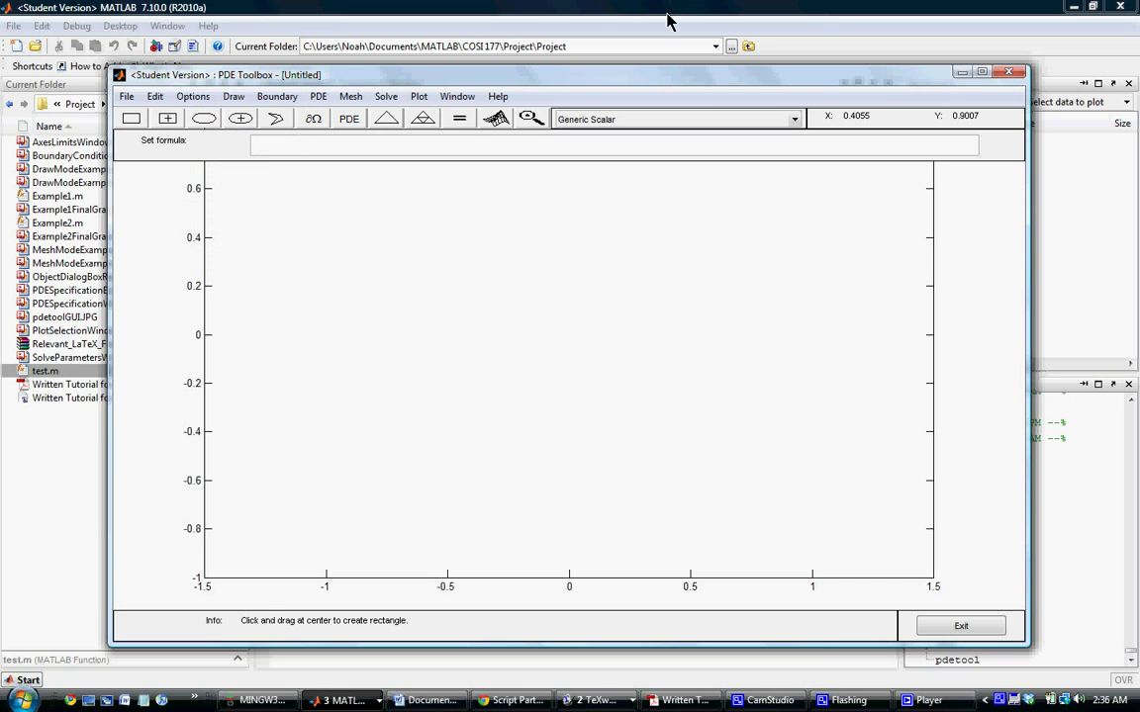
left_click(793, 118)
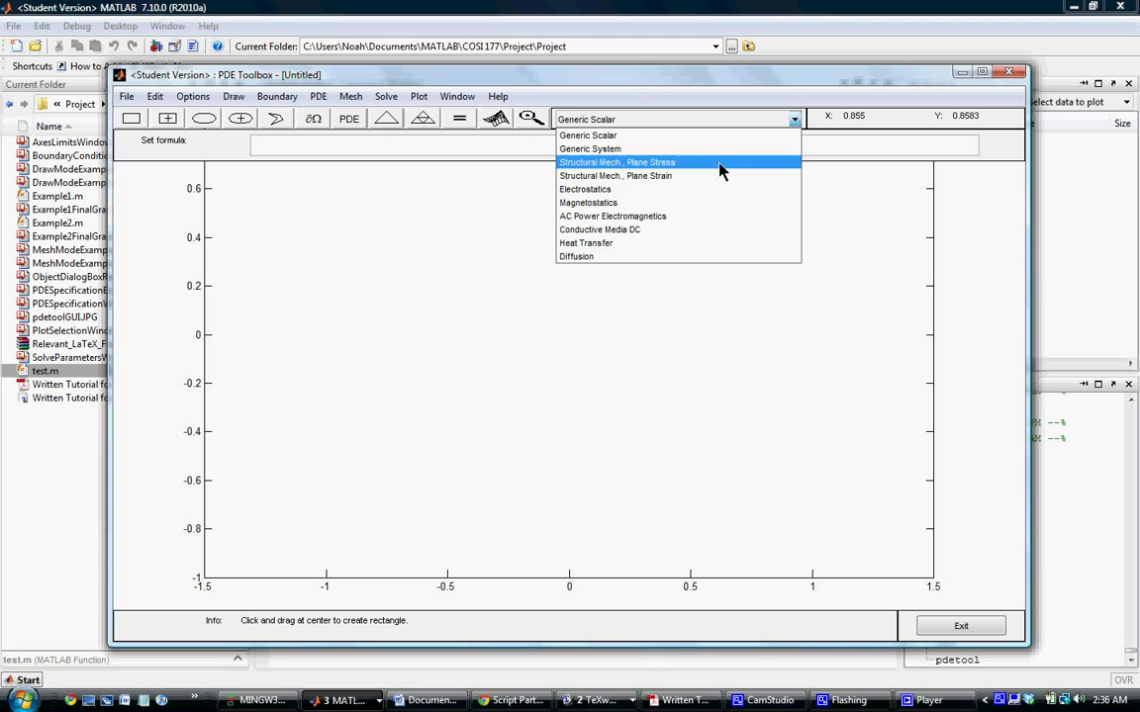
left_click(618, 244)
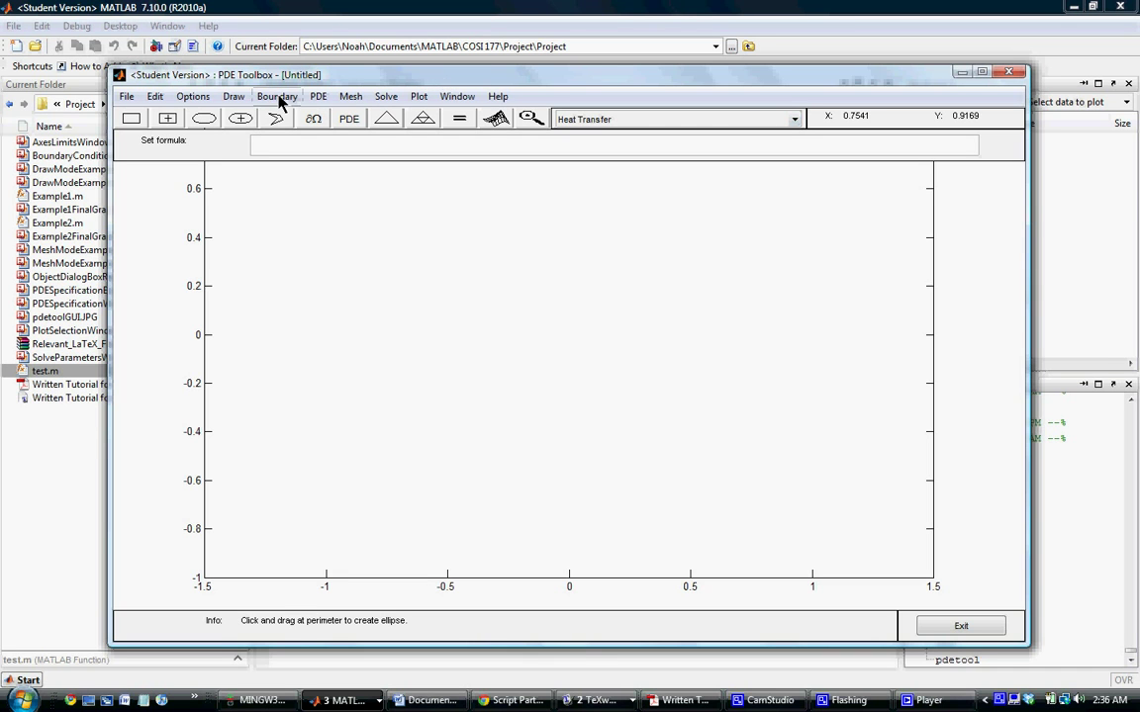
Specify the PDE as Parabolic with the heat source Q set to 2
left_click(313, 100)
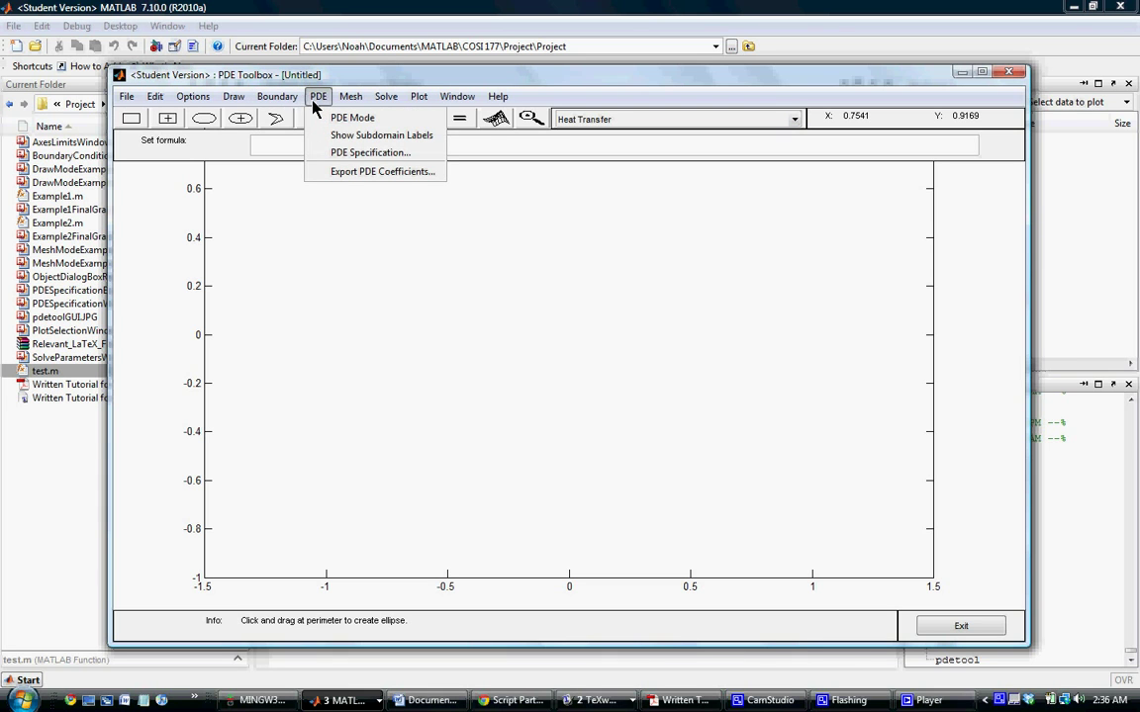
left_click(327, 158)
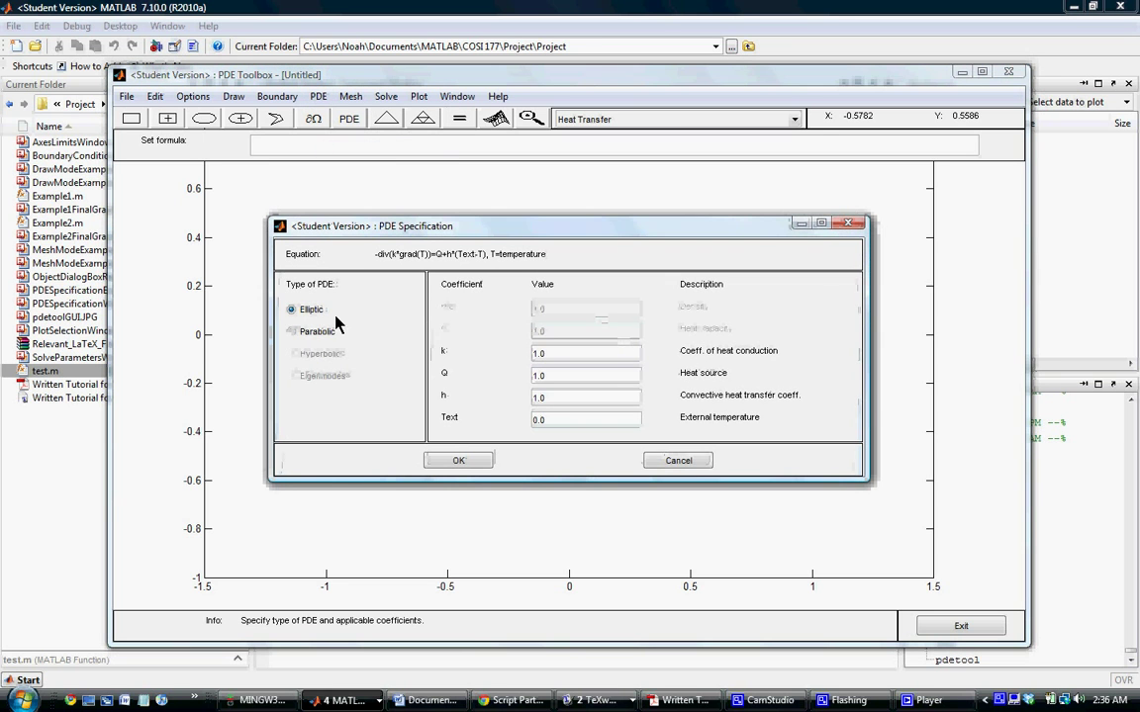
left_click(317, 336)
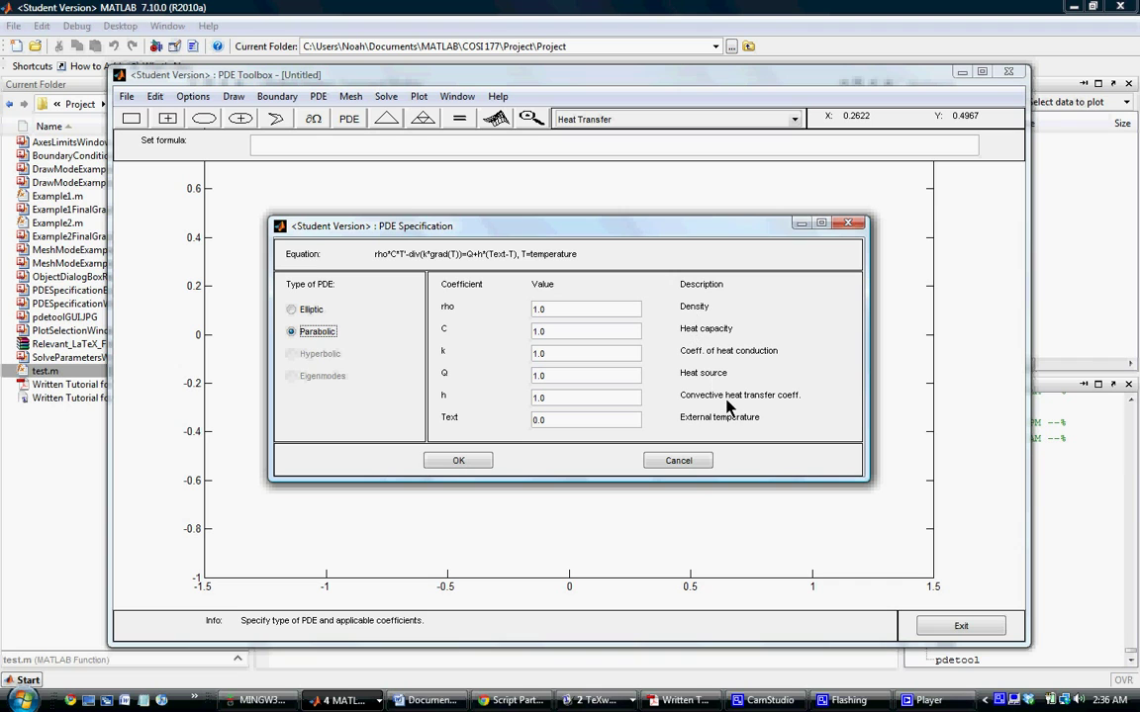
double_click(590, 372)
type("2")
left_click(470, 463)
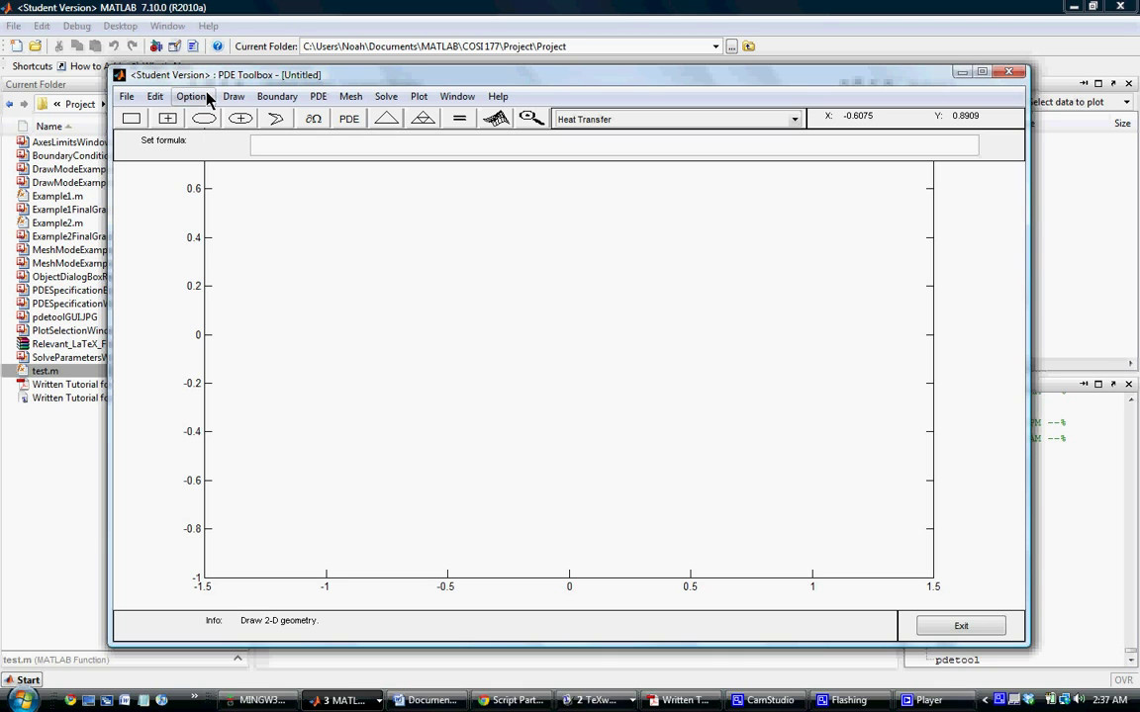
left_click(131, 119)
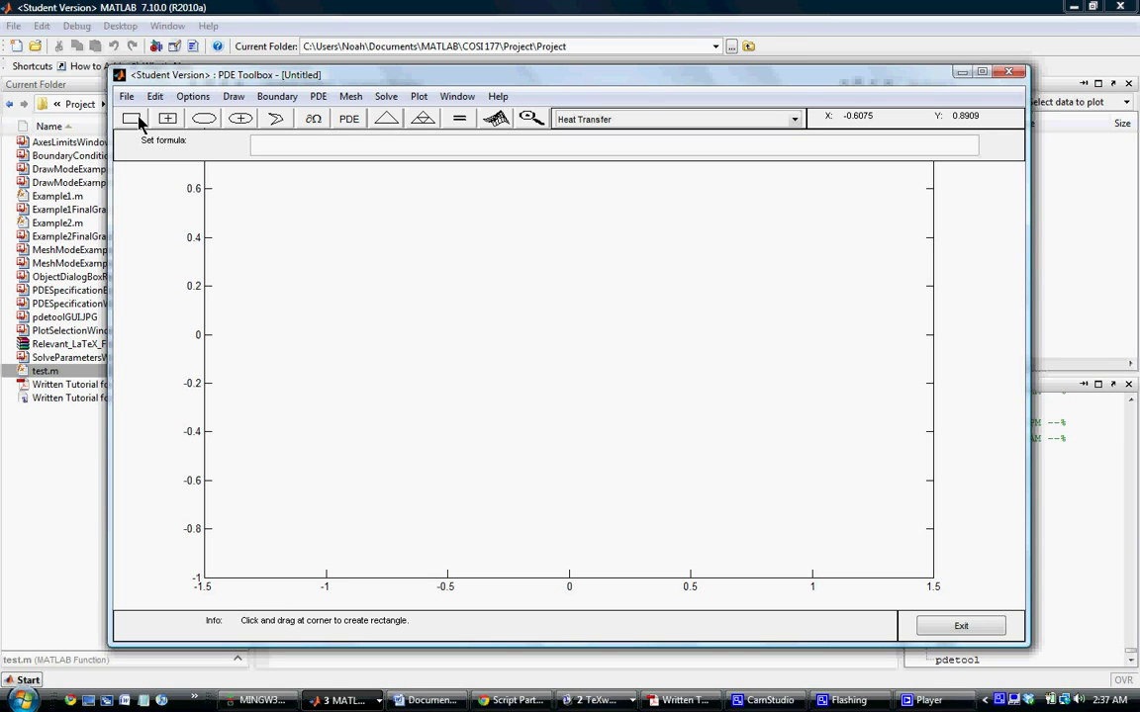
left_click(195, 121)
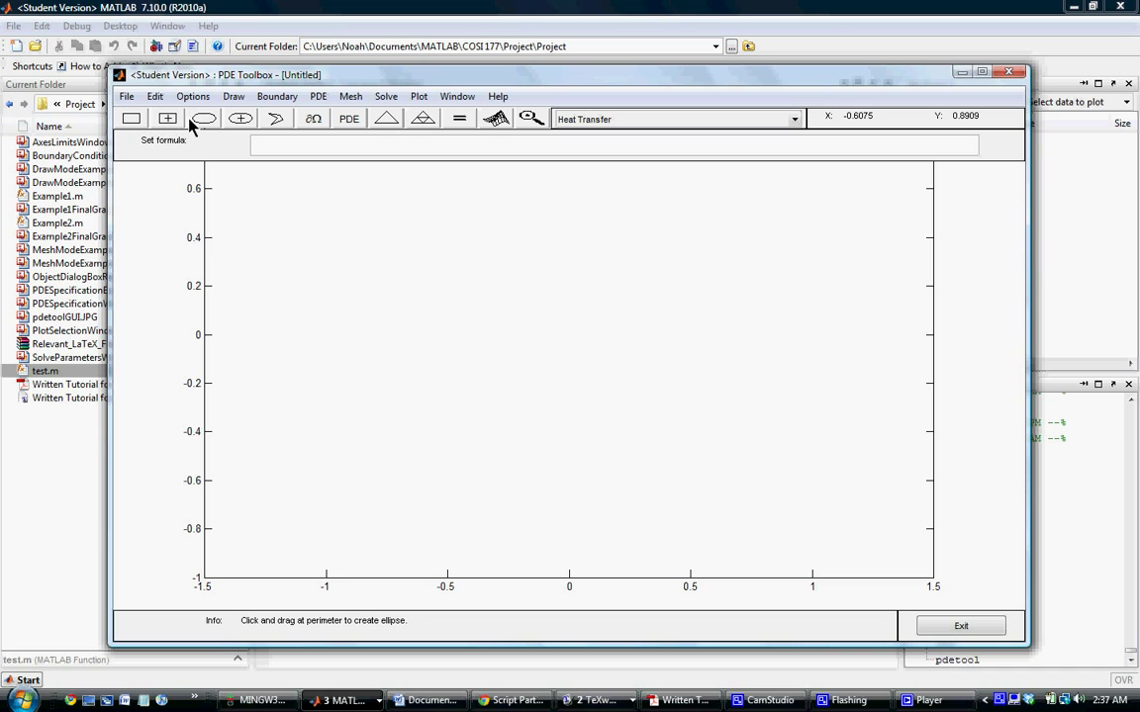
left_click(174, 120)
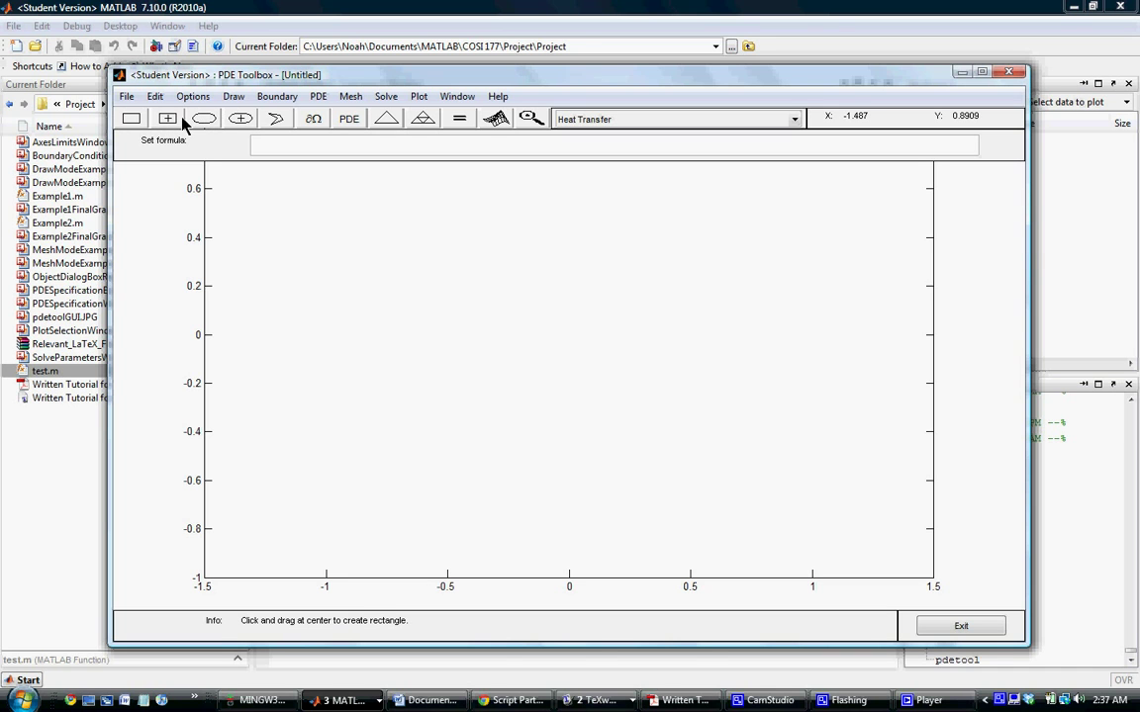
left_click(131, 119)
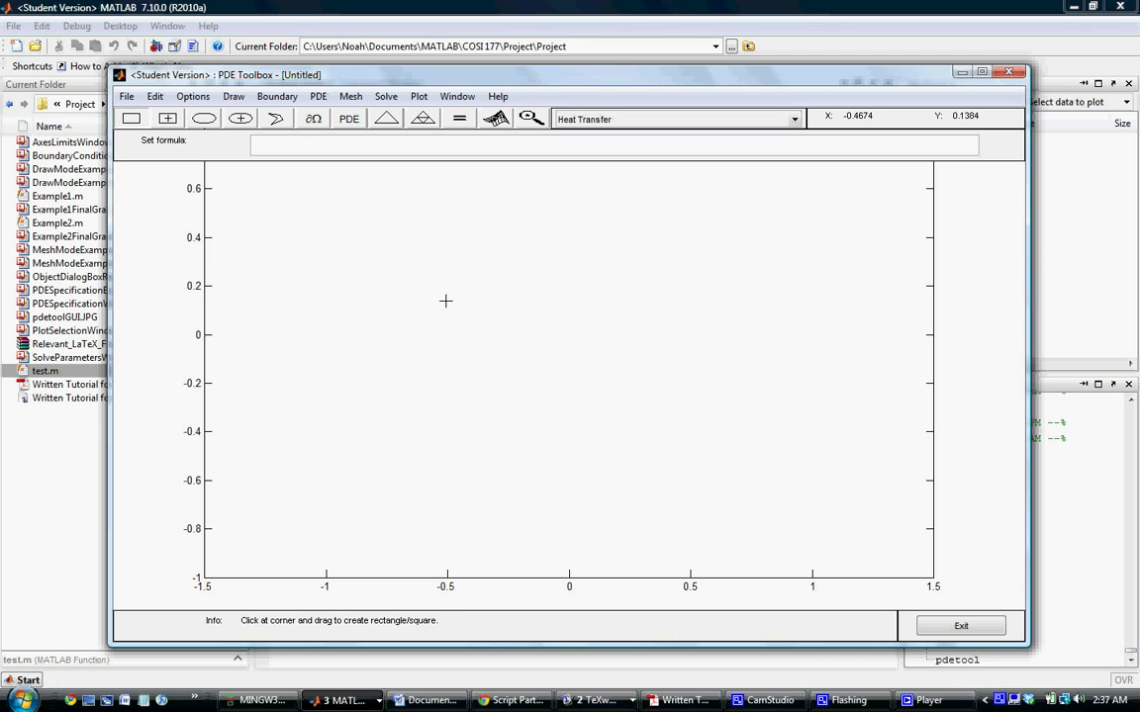
left_click_drag(443, 298, 686, 411)
key("Delete")
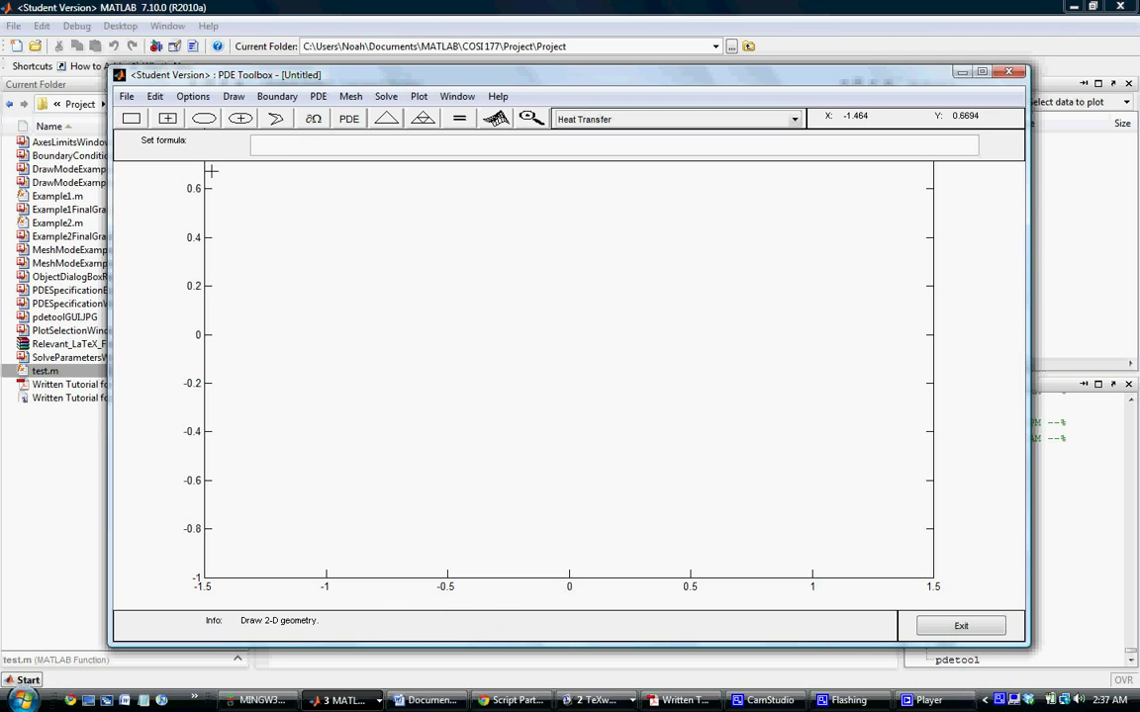
Draw a rectangle from its center near (-0.3, 0), about 1.02 wide and 0.6 high
left_click(132, 119)
left_click(204, 118)
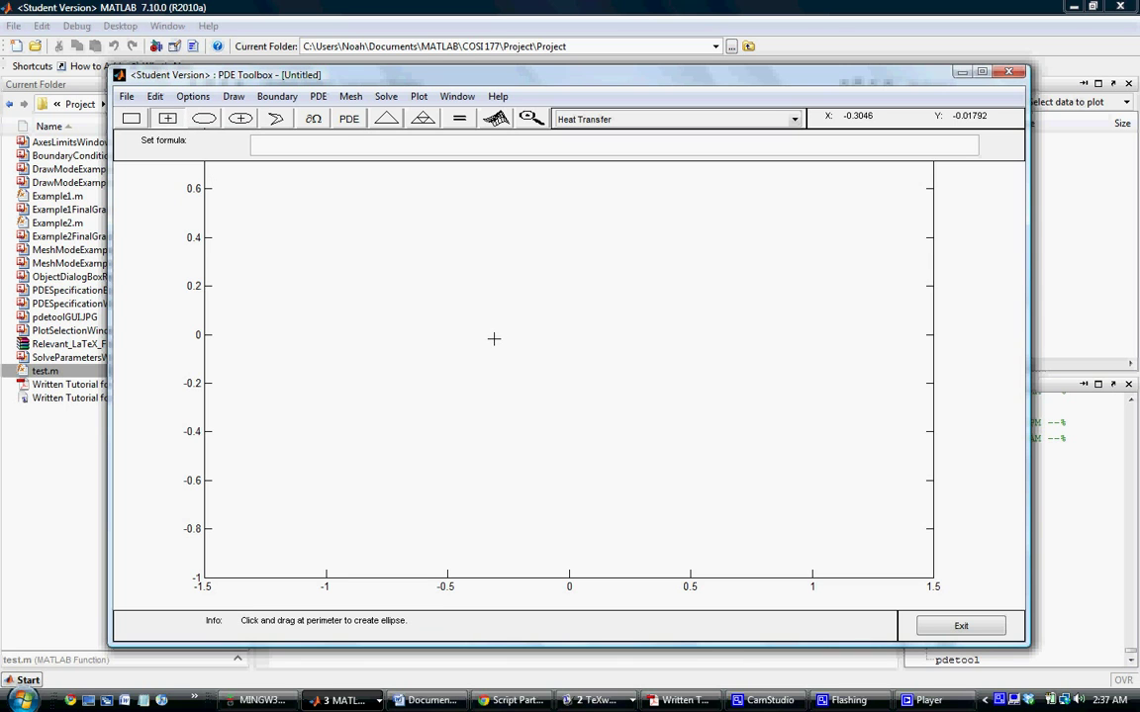
left_click_drag(495, 338, 617, 409)
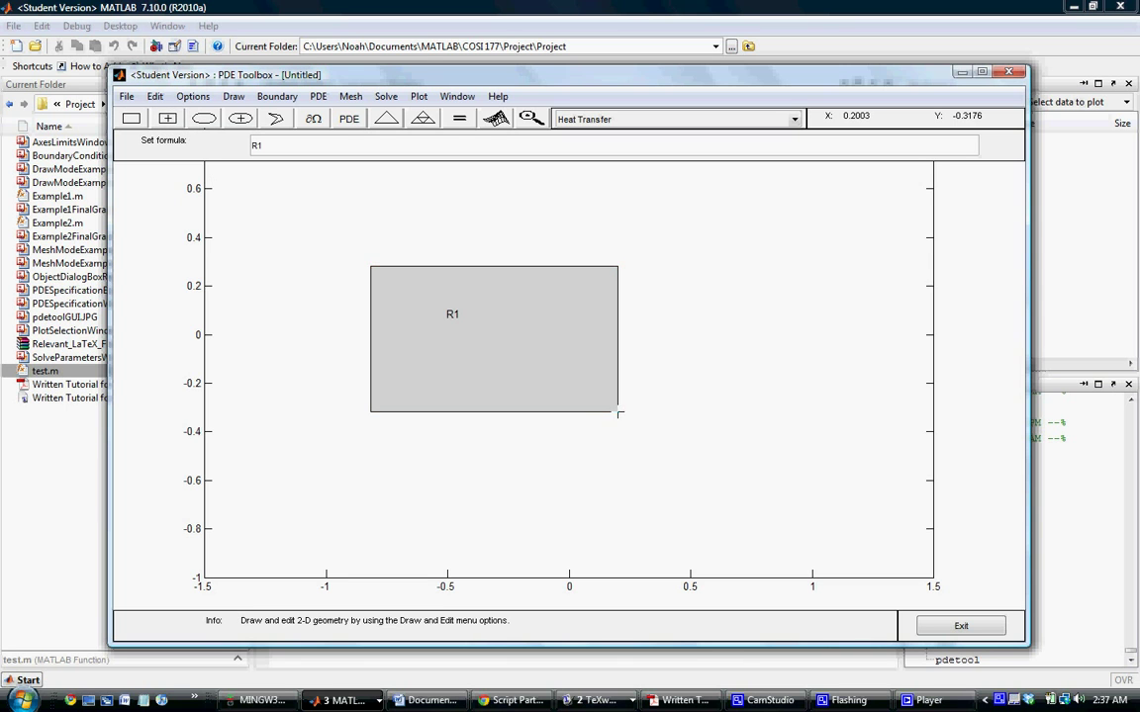
Set the rectangle's left and bottom to 0, its width to 4 and its height to 2
double_click(506, 356)
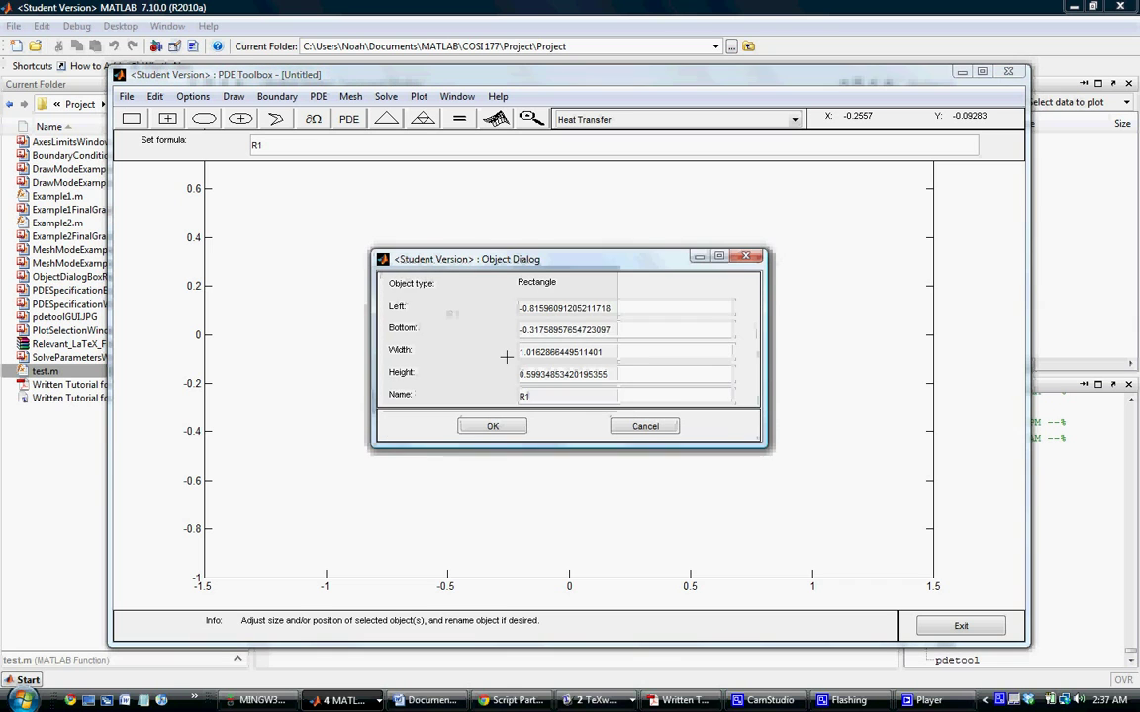
double_click(588, 308)
key("BackSpace")
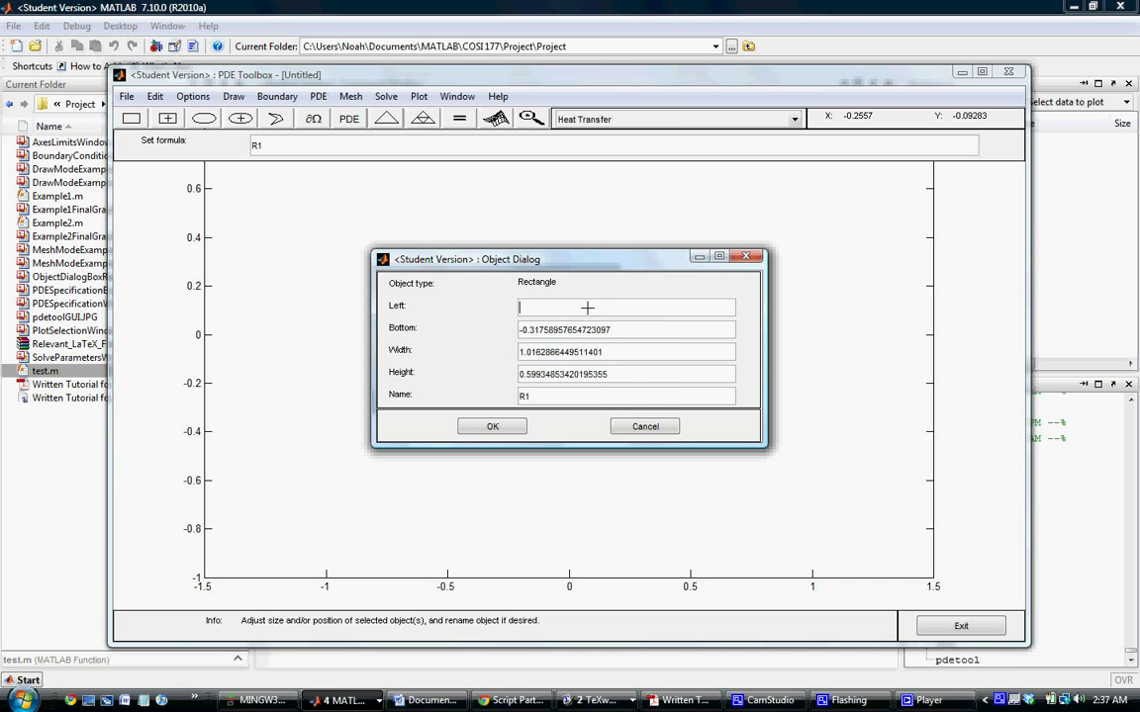
double_click(607, 334)
key("BackSpace")
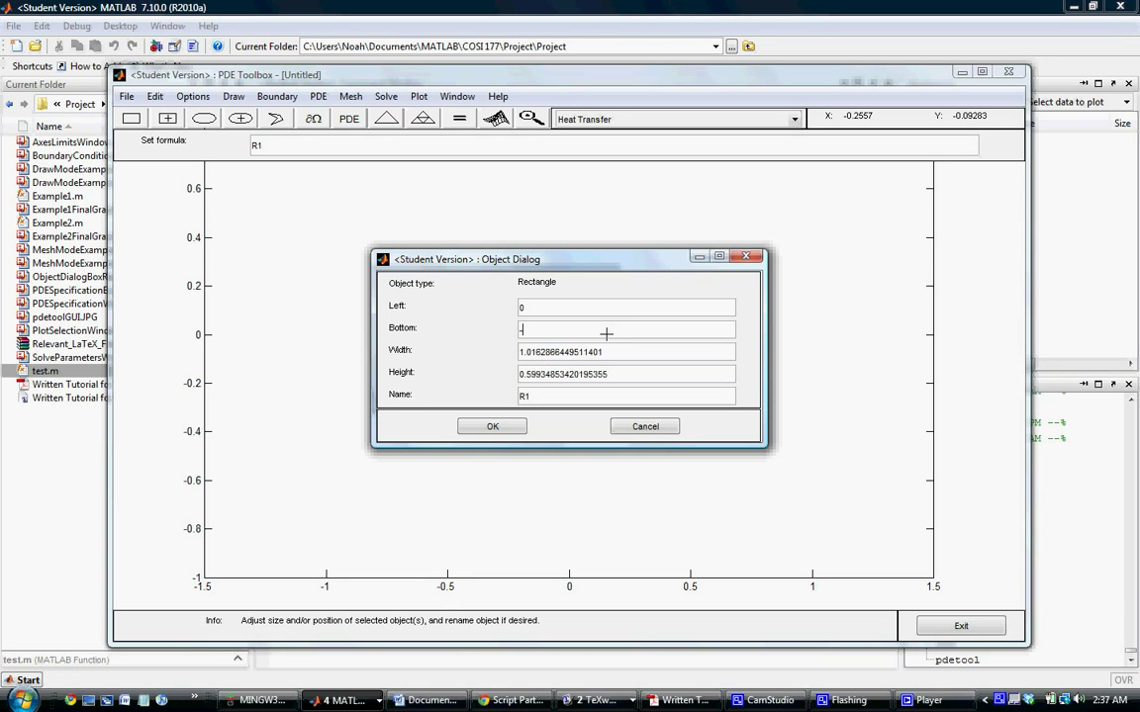
double_click(607, 353)
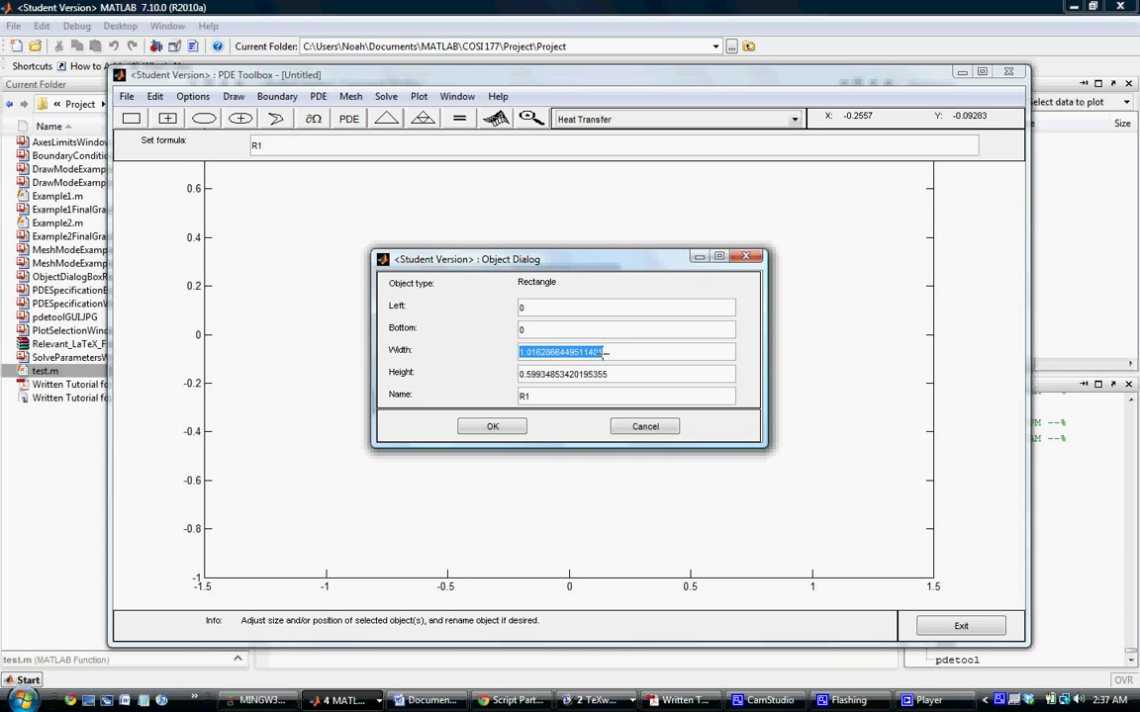
type("4")
double_click(592, 374)
type("2")
left_click(509, 425)
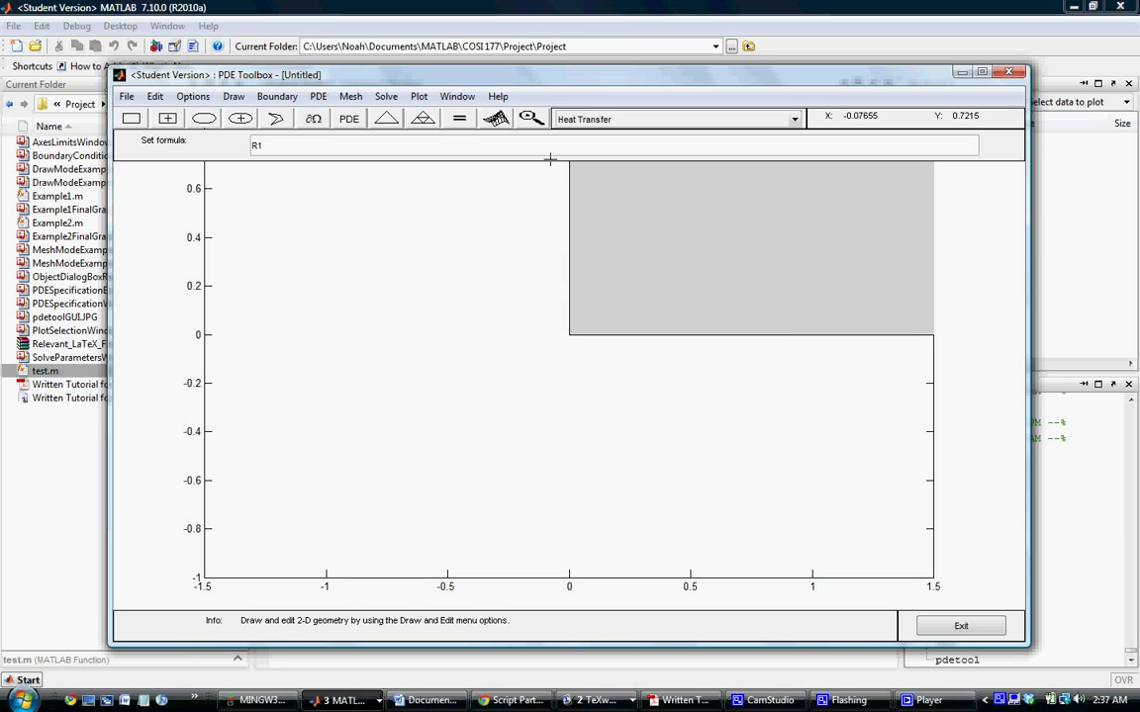
Set the X-axis range to Auto and the Y-axis range to [0 5], and make the axes equal
left_click(194, 96)
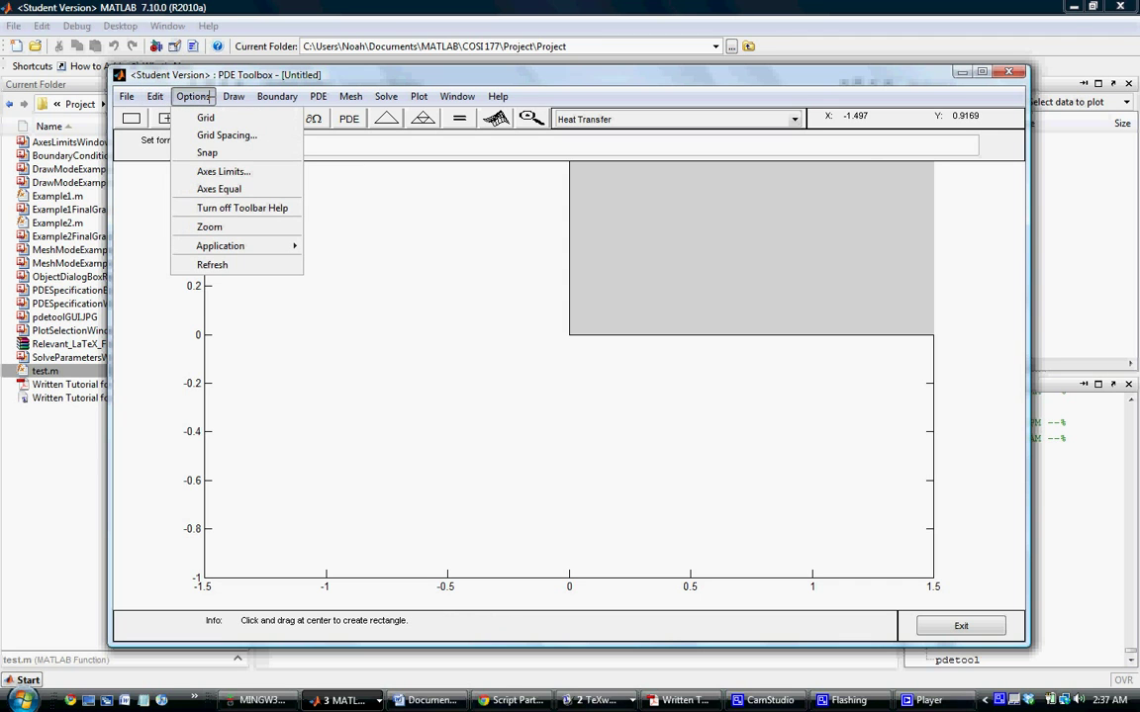
left_click(237, 171)
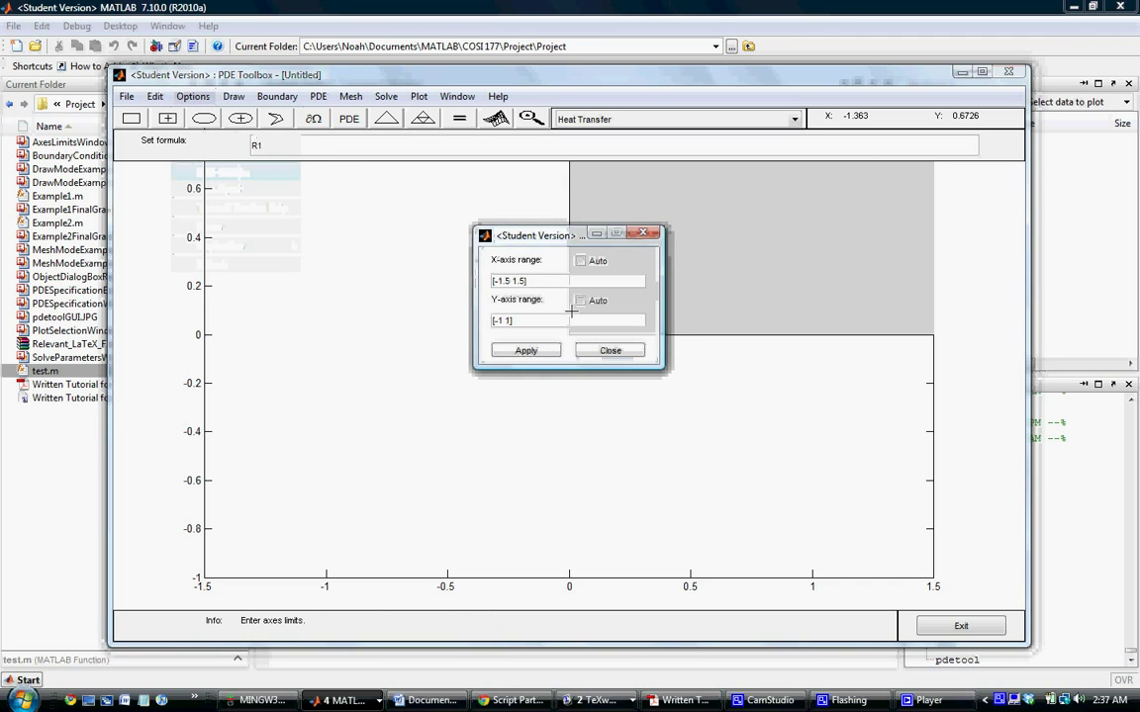
left_click(581, 260)
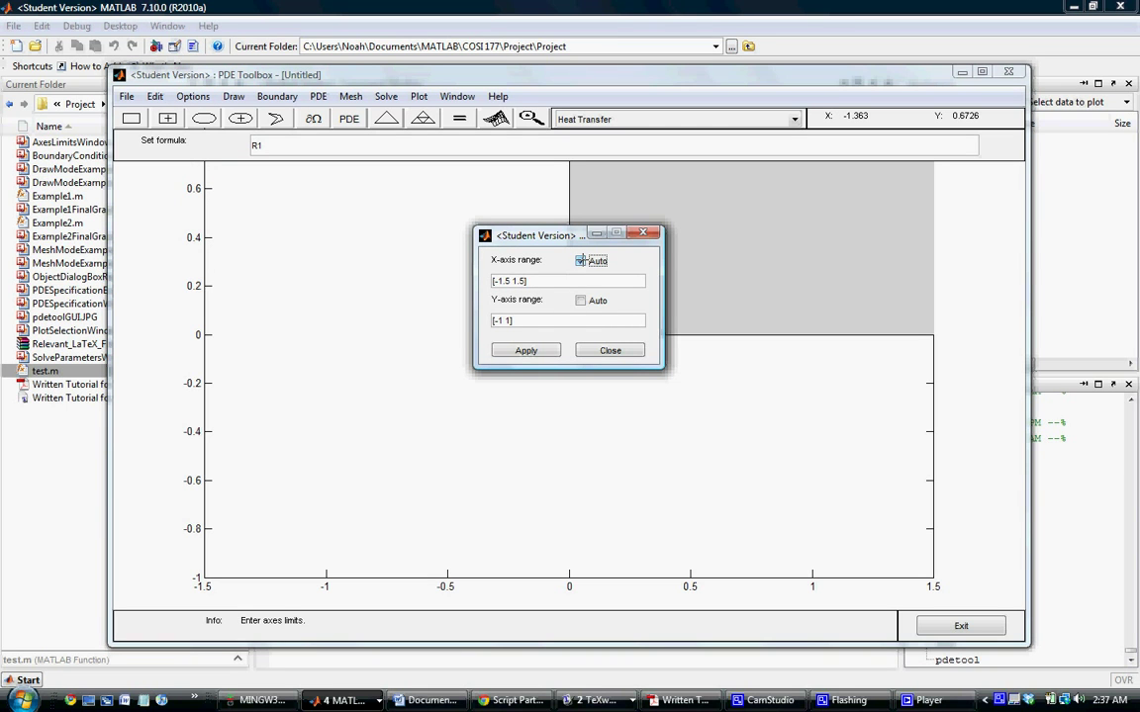
left_click(498, 320)
key("Delete")
key("Delete")
type("0")
left_click(526, 351)
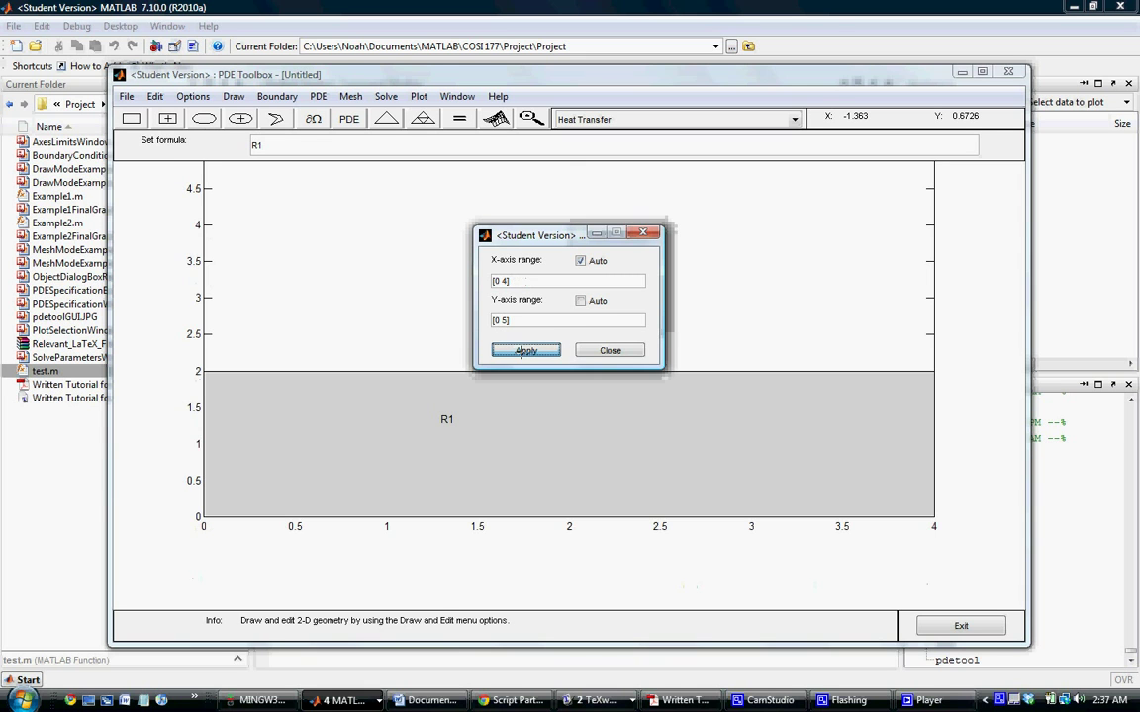
left_click(583, 350)
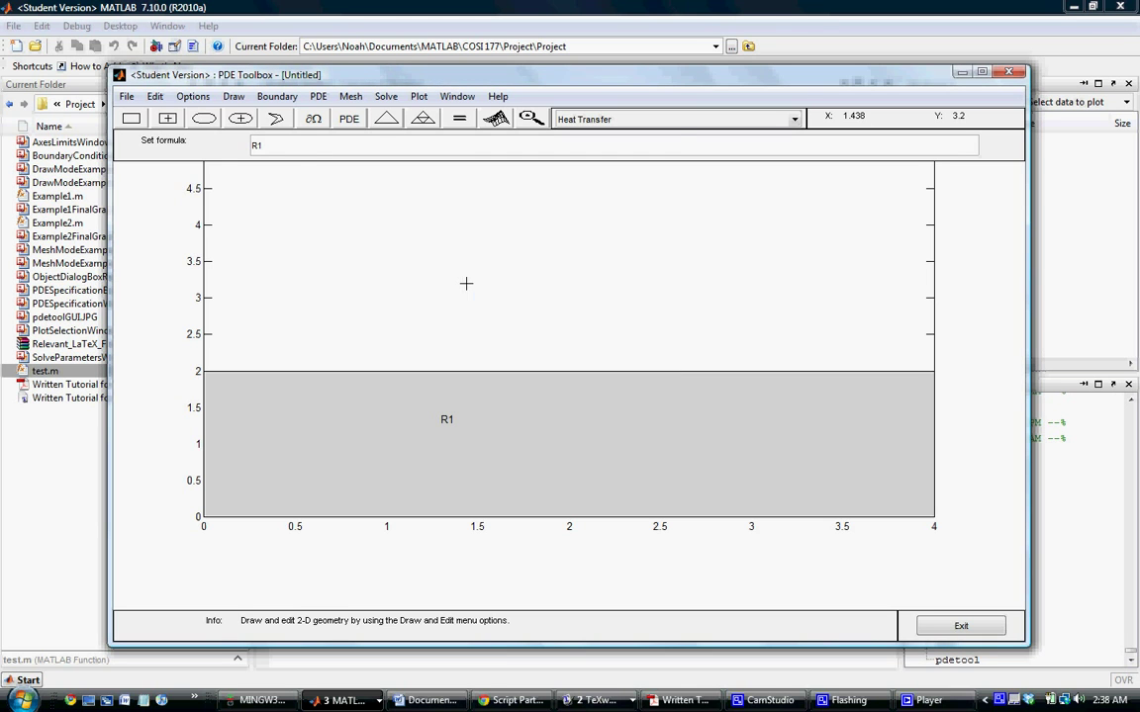
left_click(193, 96)
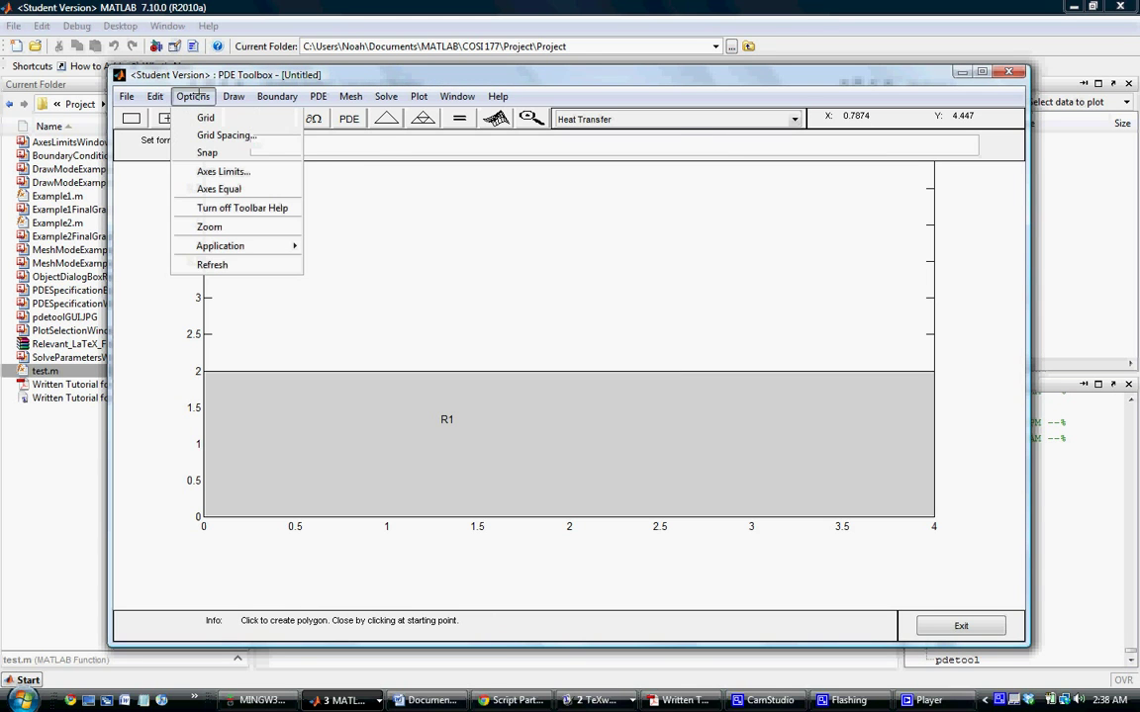
left_click(213, 188)
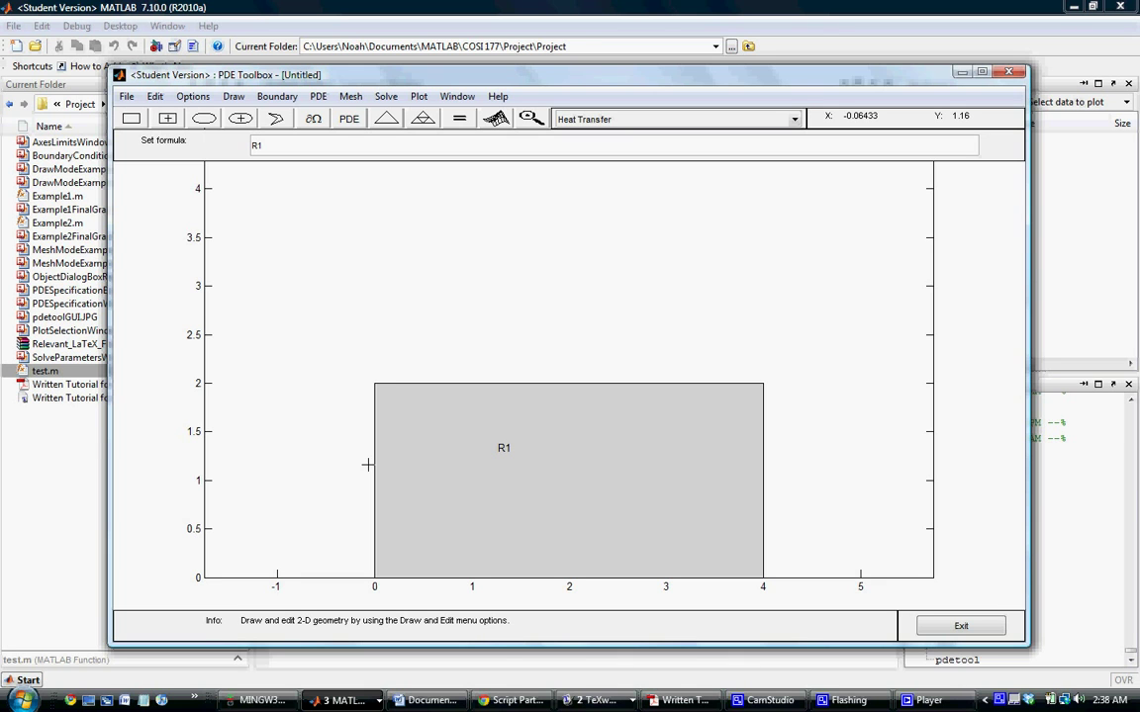
Switch to boundary mode and give the rectangle's top edge a Dirichlet condition with weight h 1 and temperature r 0
left_click(265, 97)
left_click(278, 97)
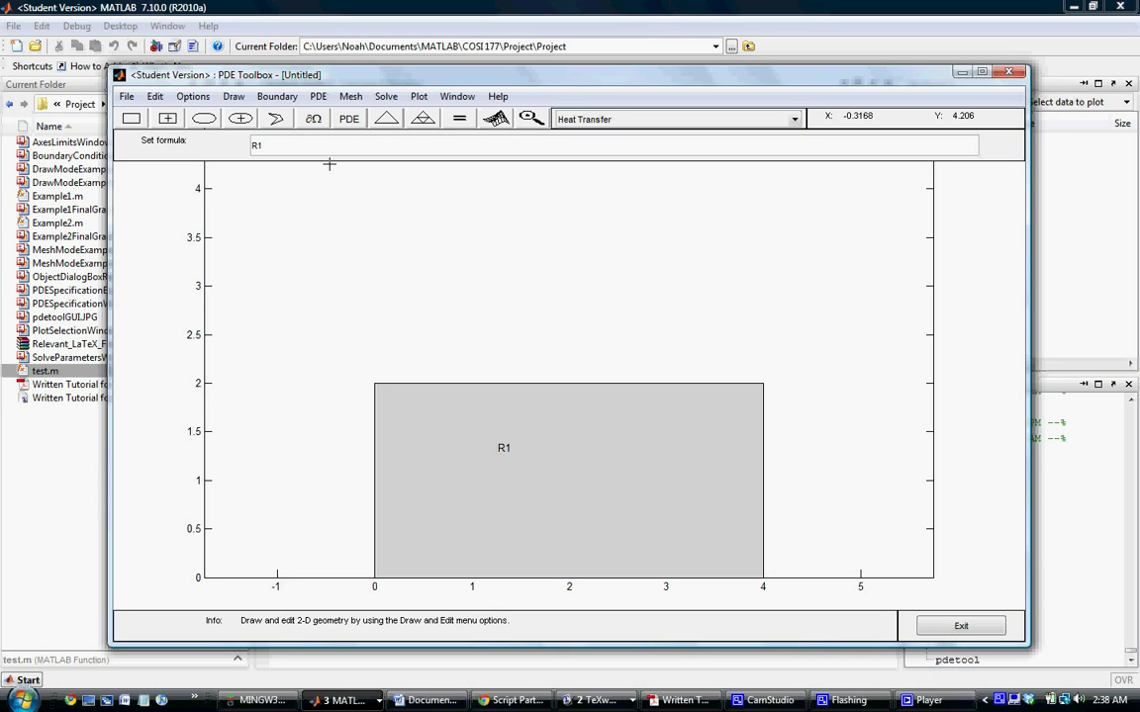
left_click(309, 118)
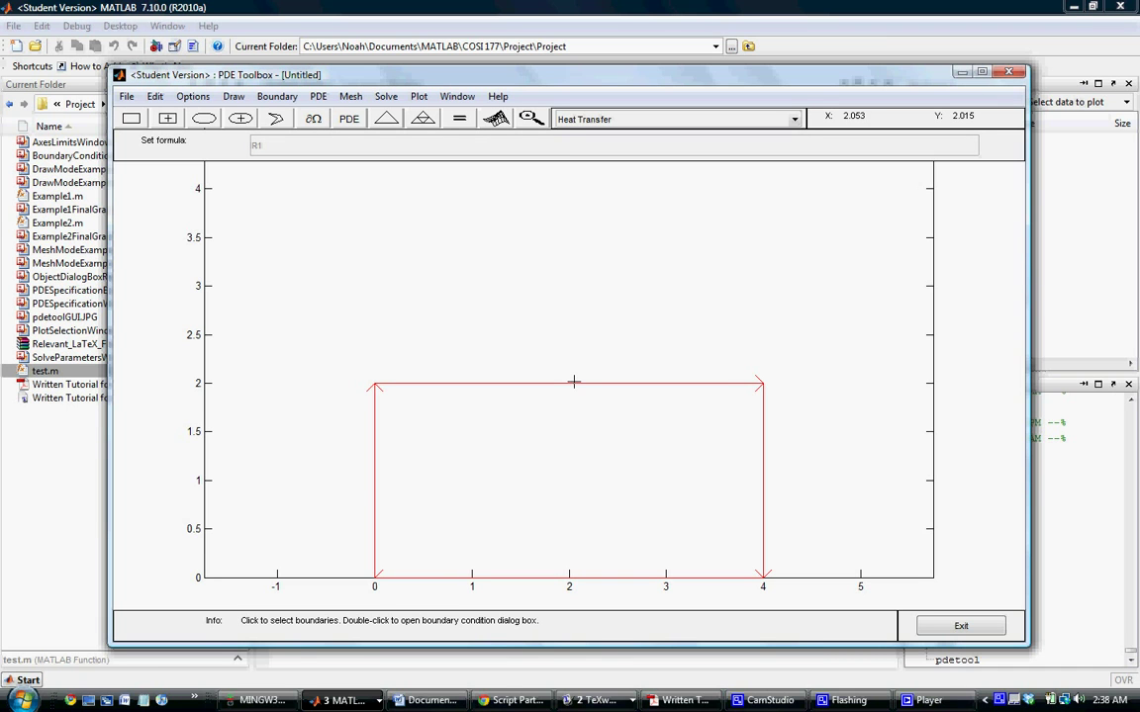
double_click(725, 384)
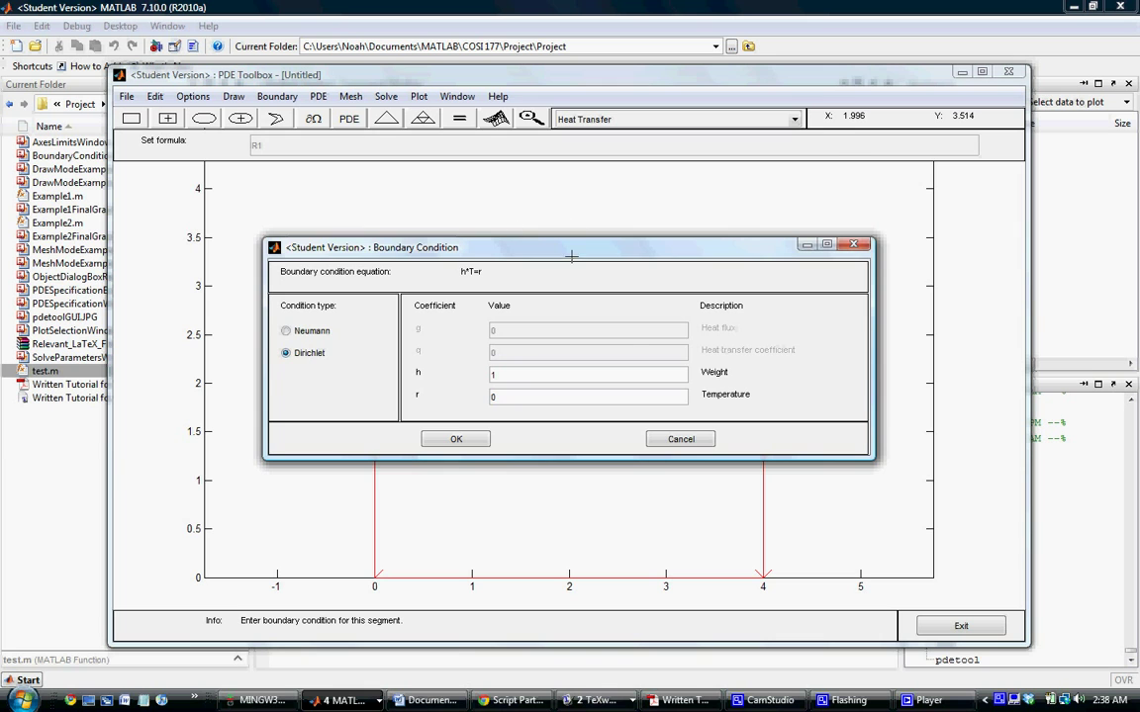
left_click_drag(577, 248, 522, 140)
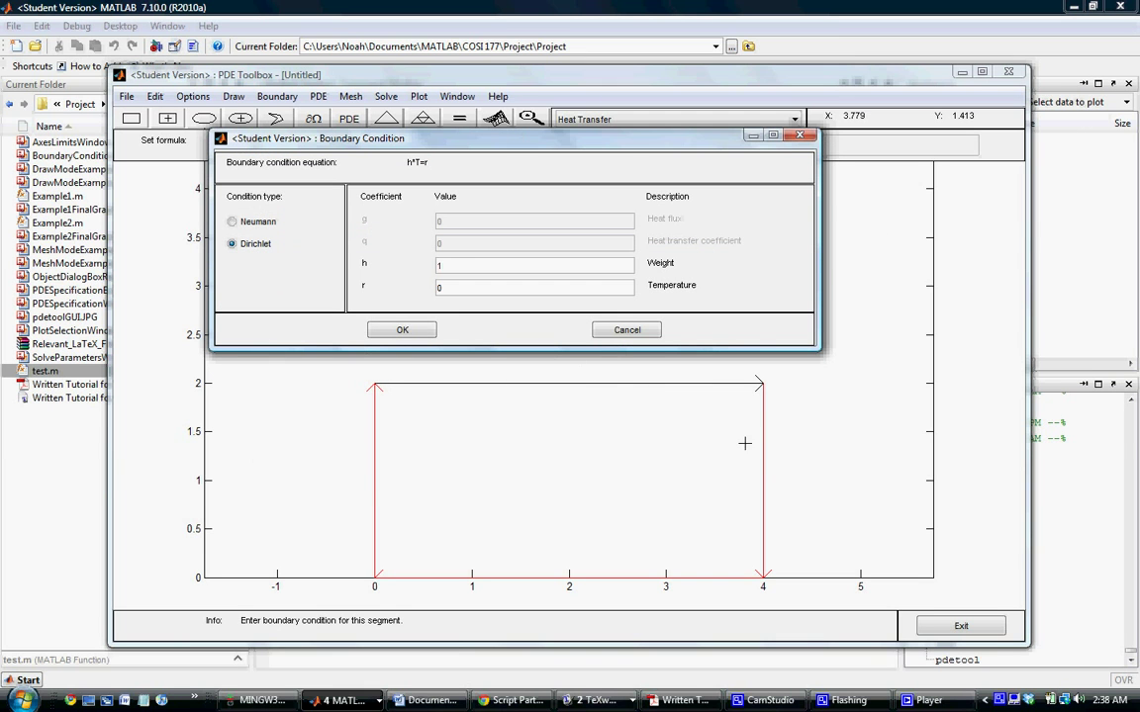
left_click(443, 264)
left_click(450, 286)
left_click(431, 328)
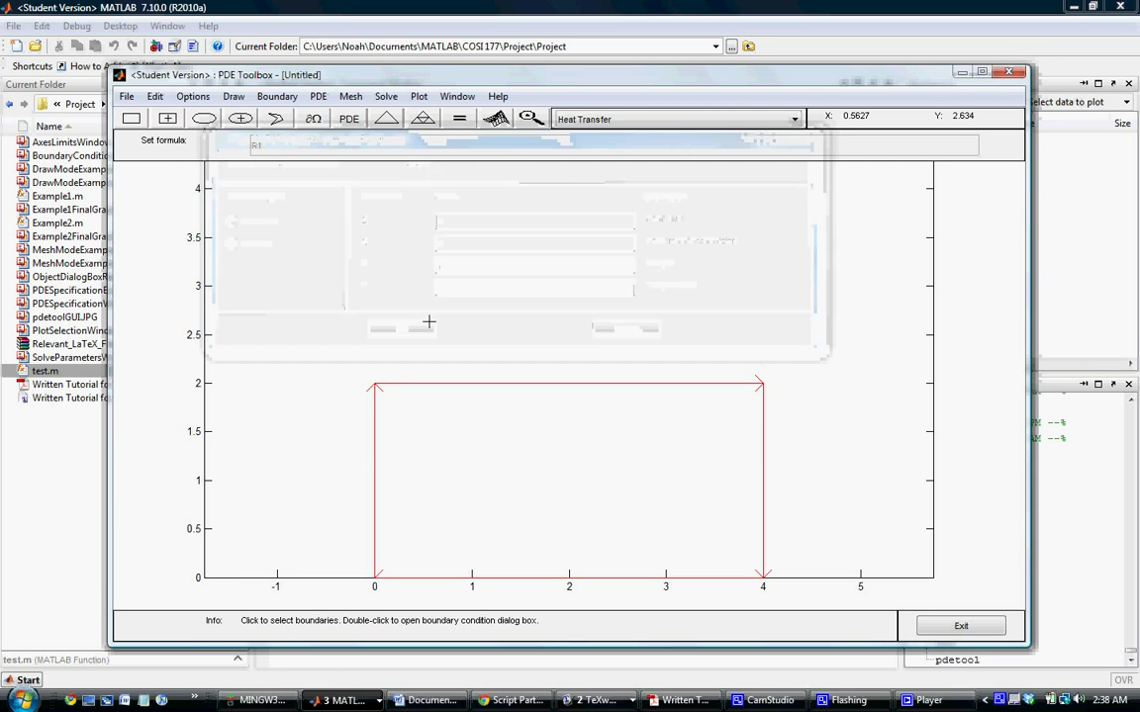
Give the rectangle's right edge a Dirichlet condition with weight h 1 and temperature r 0
left_click(762, 426)
double_click(763, 425)
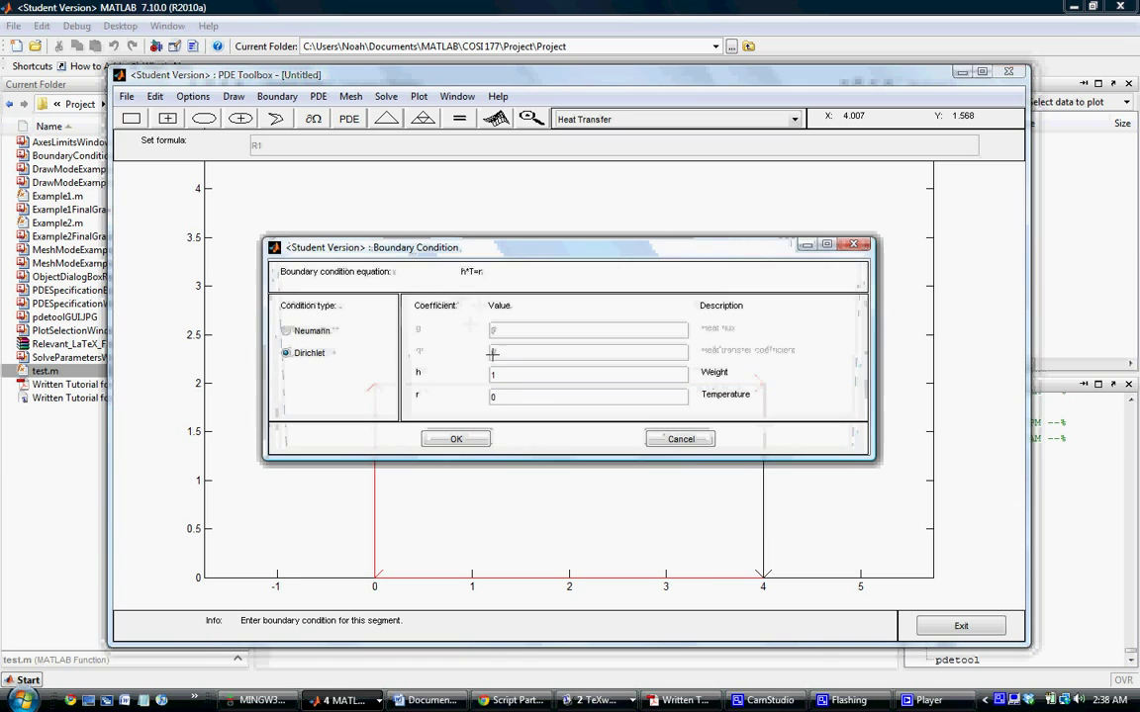
left_click(454, 439)
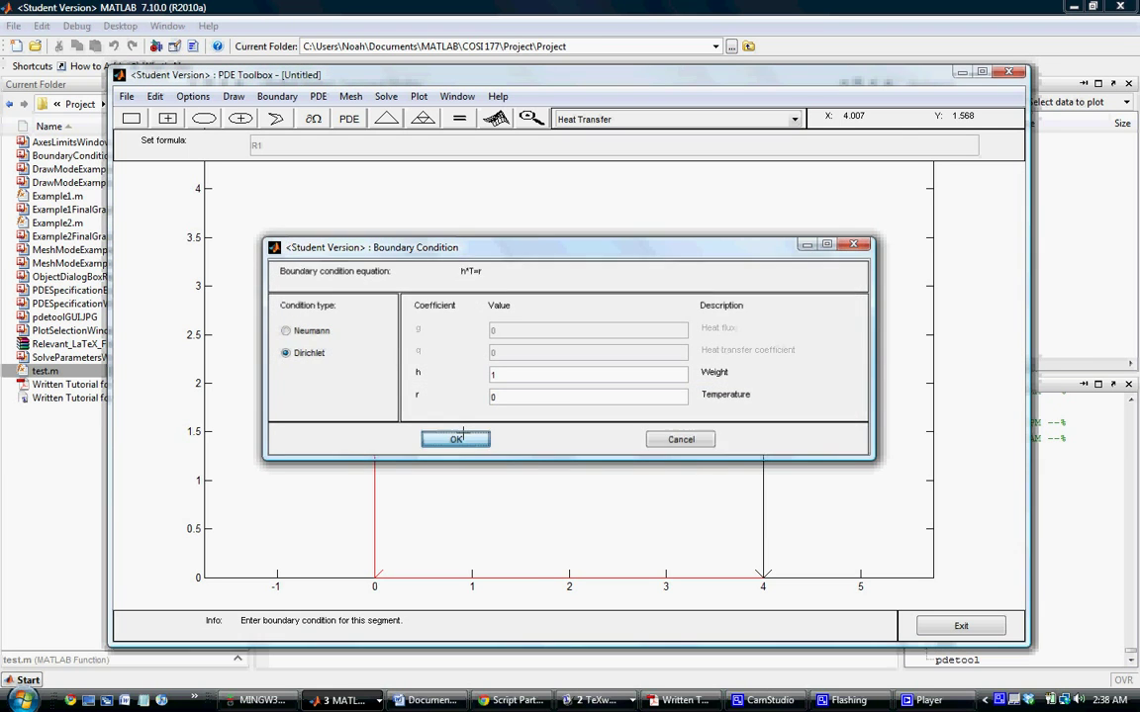
Give the rectangle's bottom edge a Neumann condition with heat flux g set to x and heat transfer coefficient q 0
double_click(530, 578)
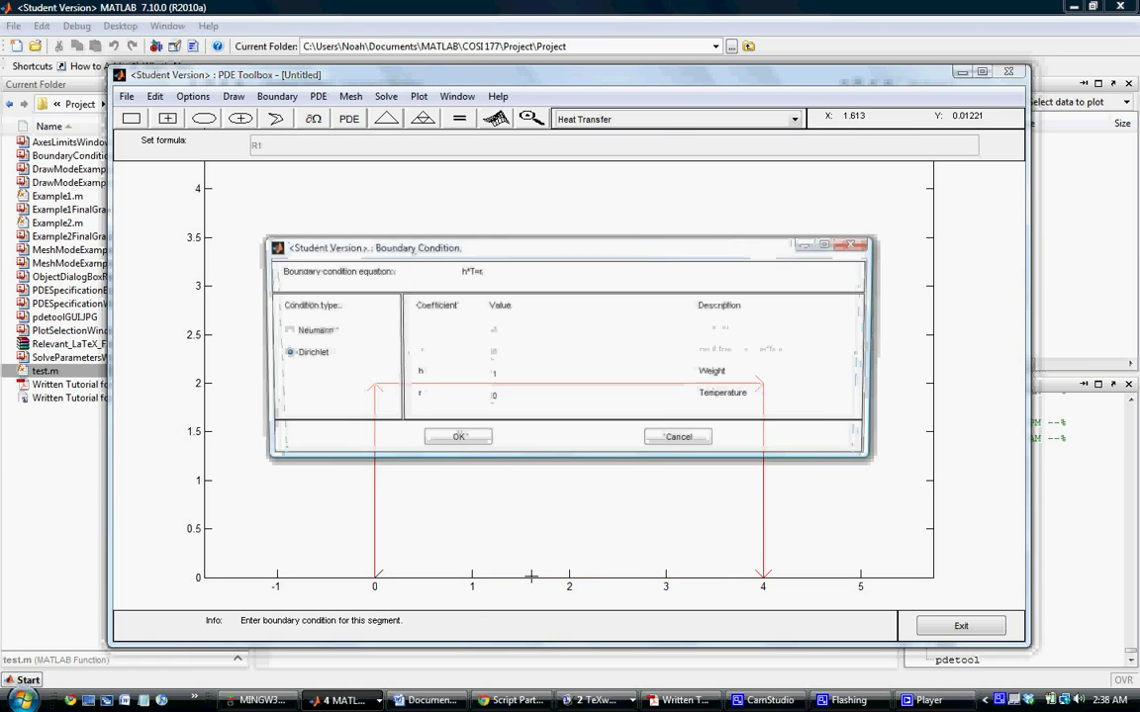
left_click(287, 330)
left_click(512, 332)
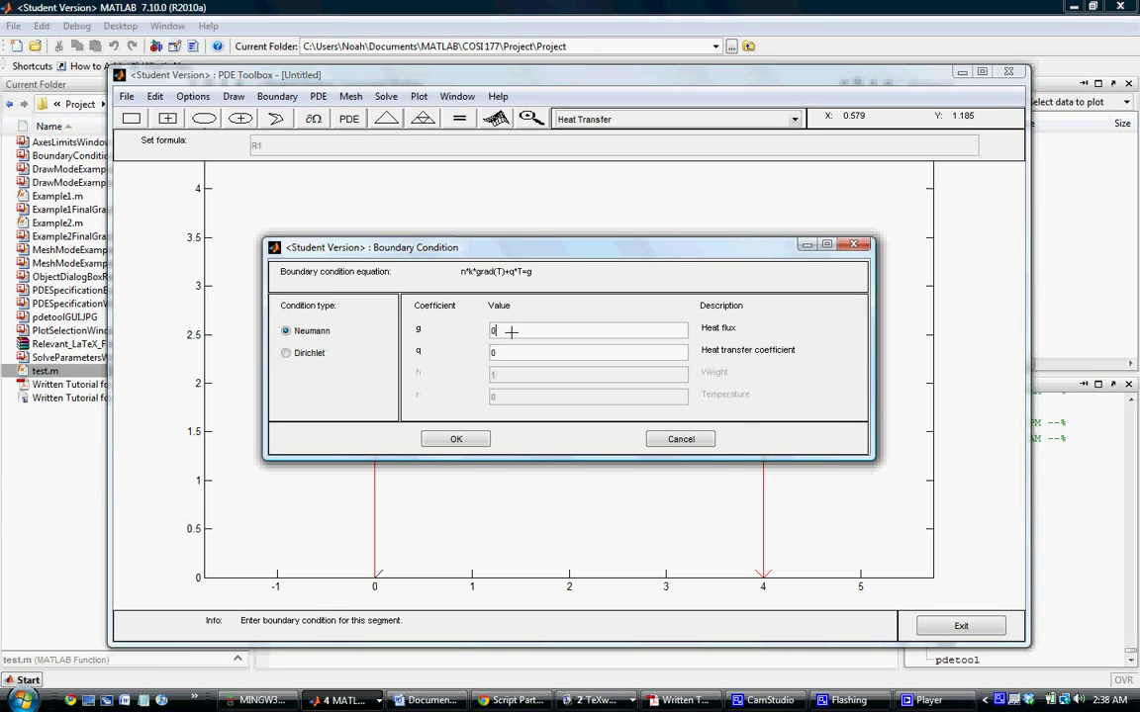
type("x")
left_click(457, 438)
Give the rectangle's left edge a Neumann condition with heat flux g set to 1 and heat transfer coefficient q 0
left_click(375, 474)
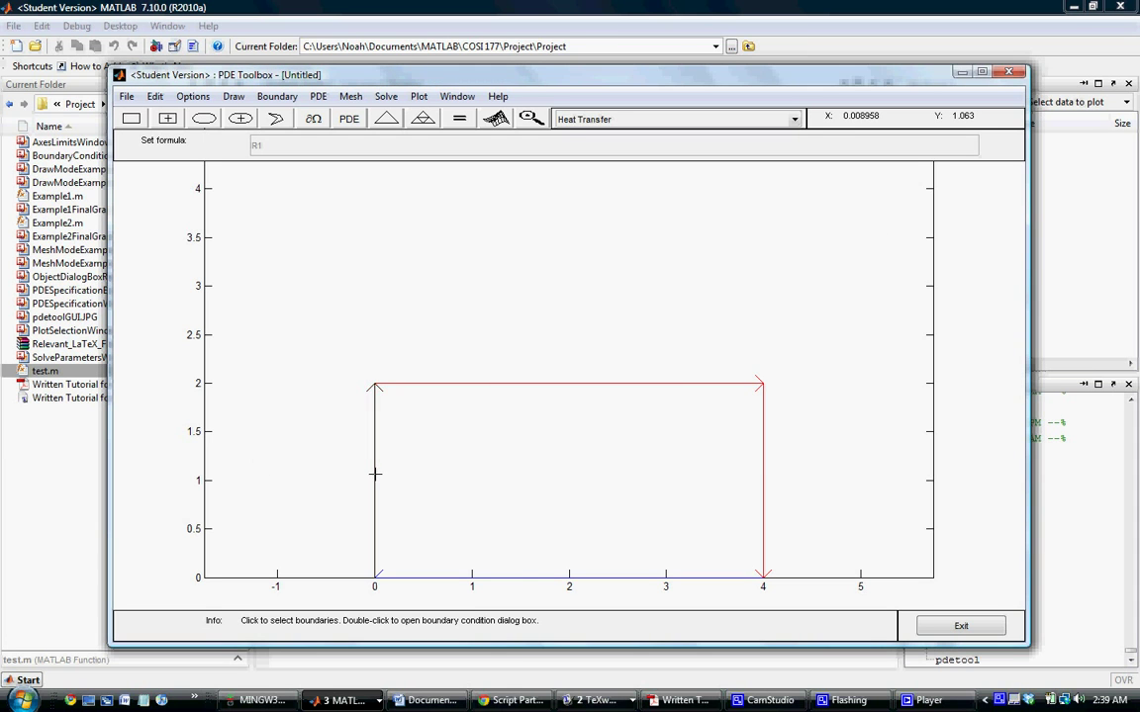
double_click(375, 474)
left_click(286, 331)
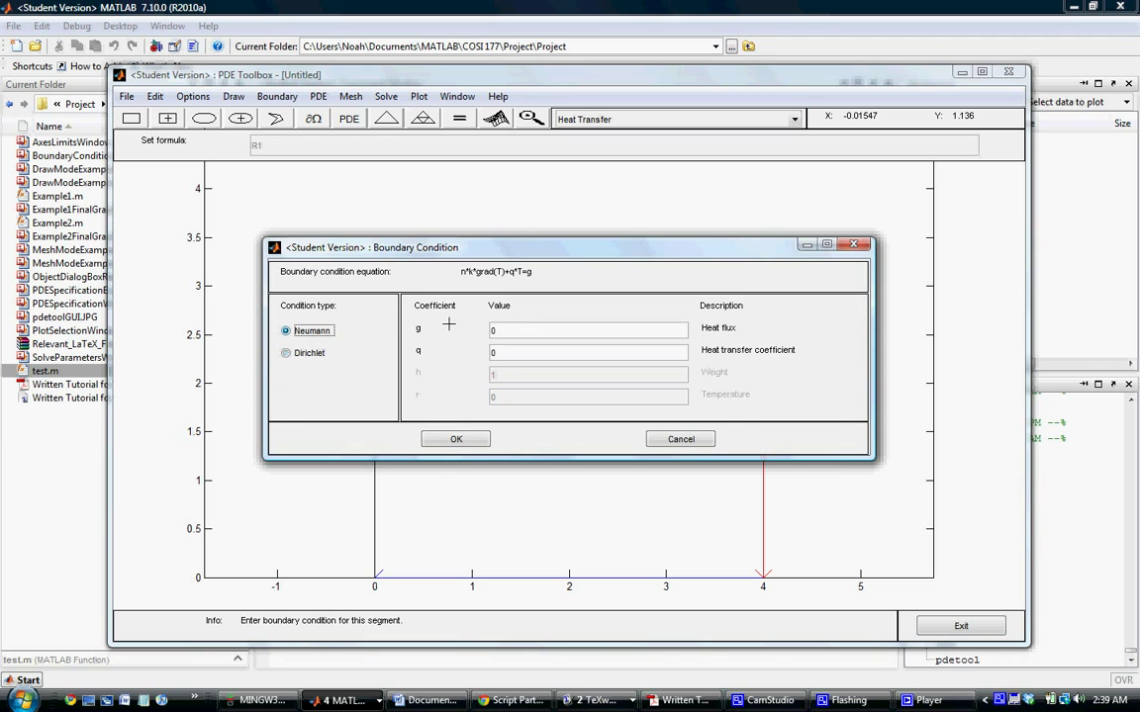
double_click(508, 330)
type("1")
left_click(456, 439)
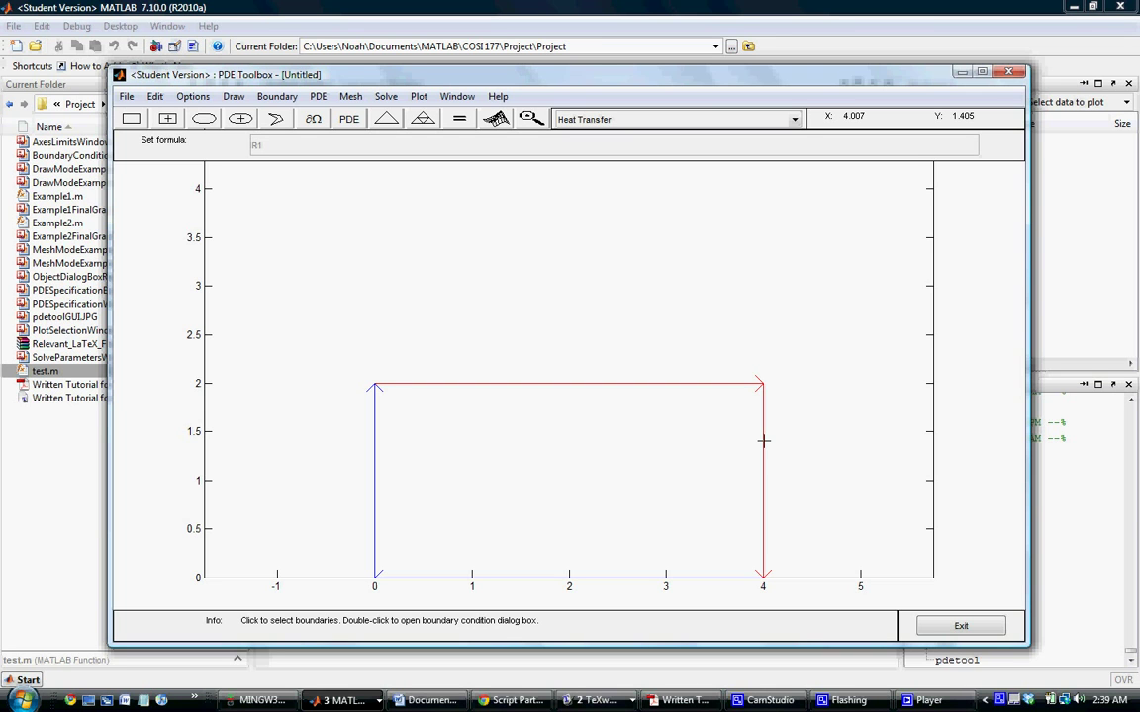
Set the solve time to linspace(0,5,10), with initial value 0.0, relative tolerance 0.01 and absolute tolerance 0.001
left_click(386, 96)
left_click(422, 136)
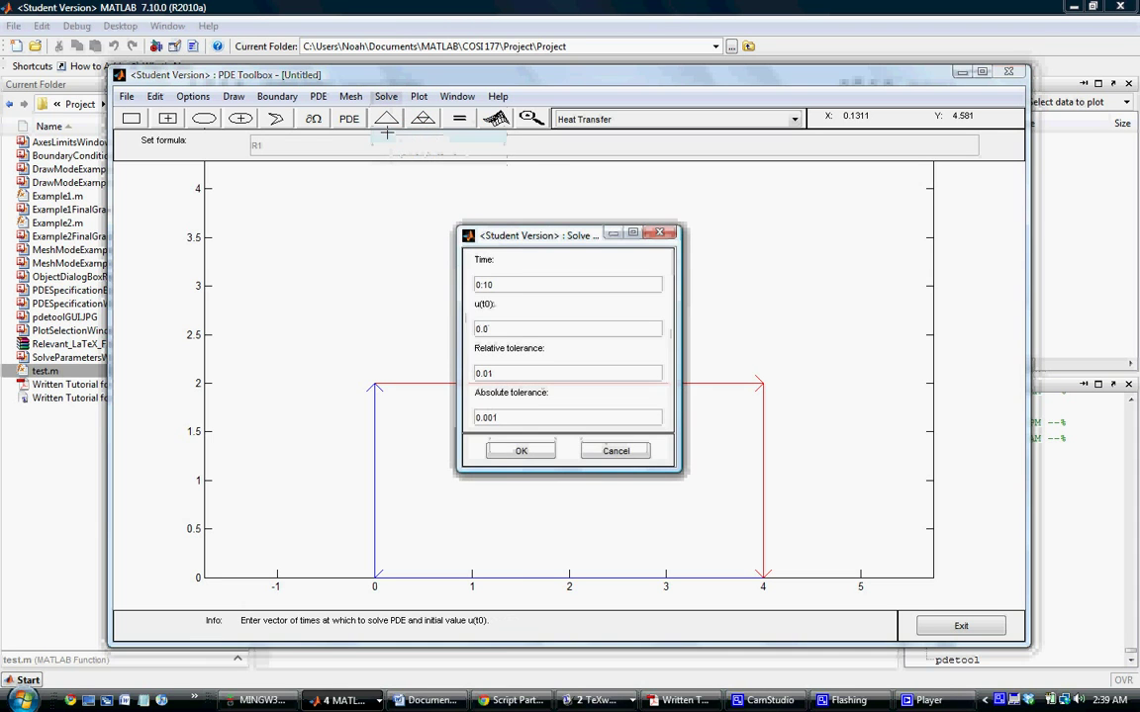
double_click(516, 282)
key("BackSpace")
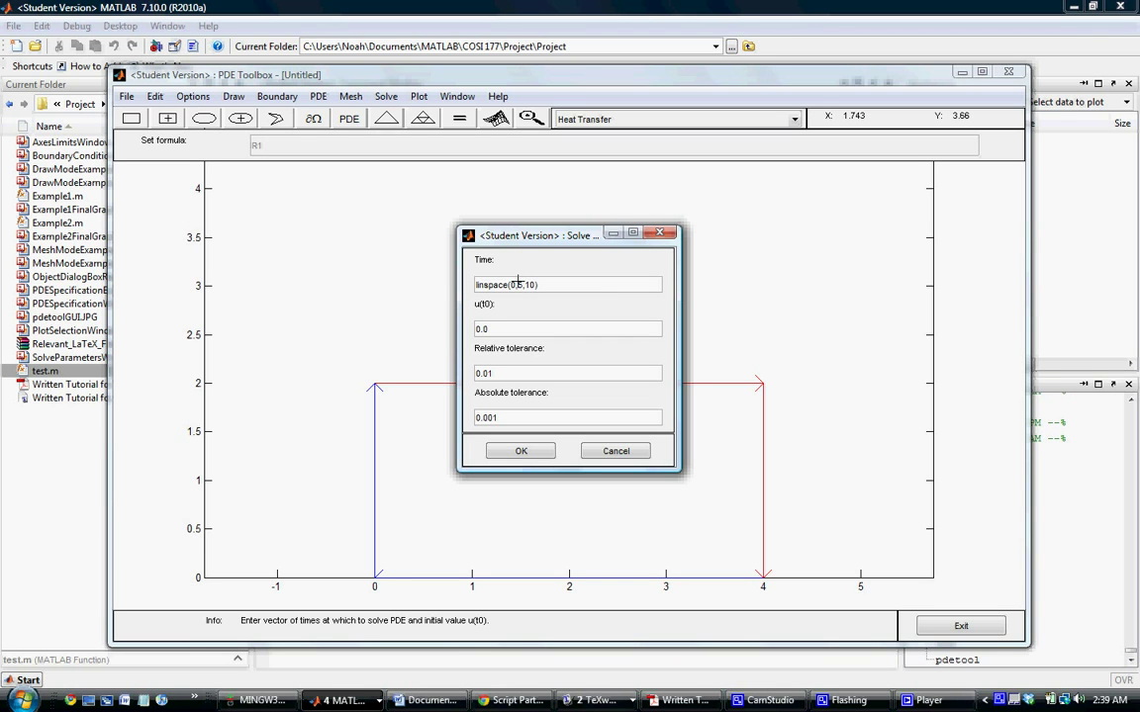
left_click_drag(516, 283, 523, 287)
type("0,5,12")
left_click(546, 376)
left_click(521, 417)
left_click(521, 451)
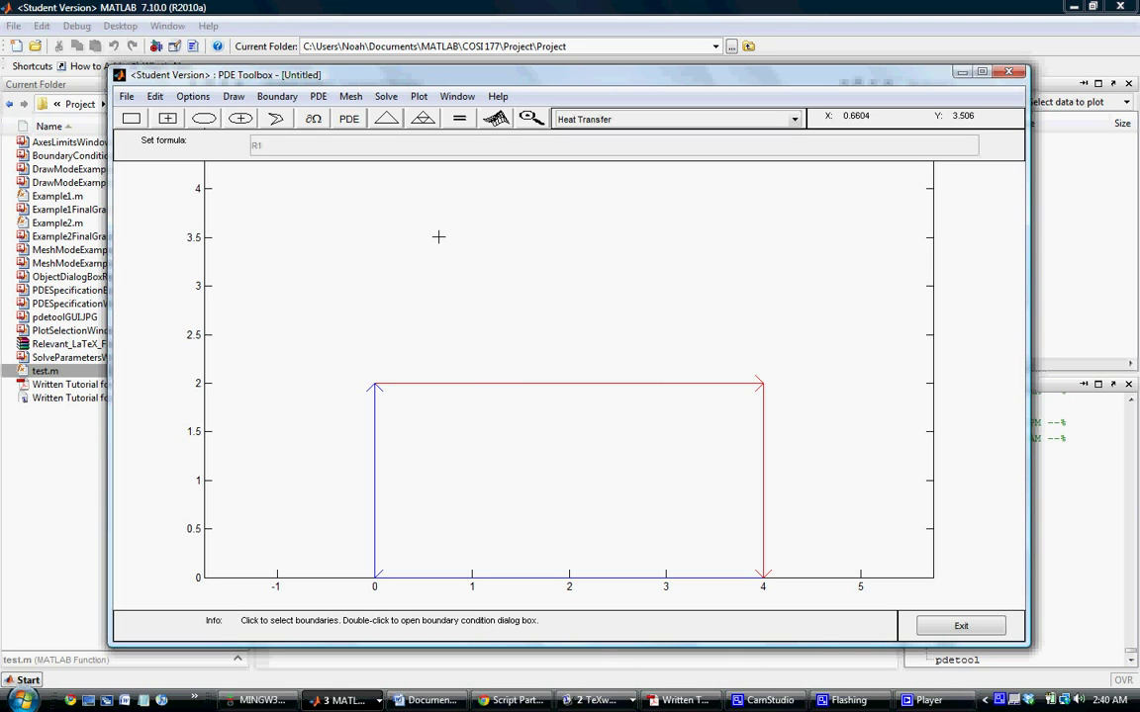
Initialize the triangular mesh on the rectangle and refine it once
left_click(353, 97)
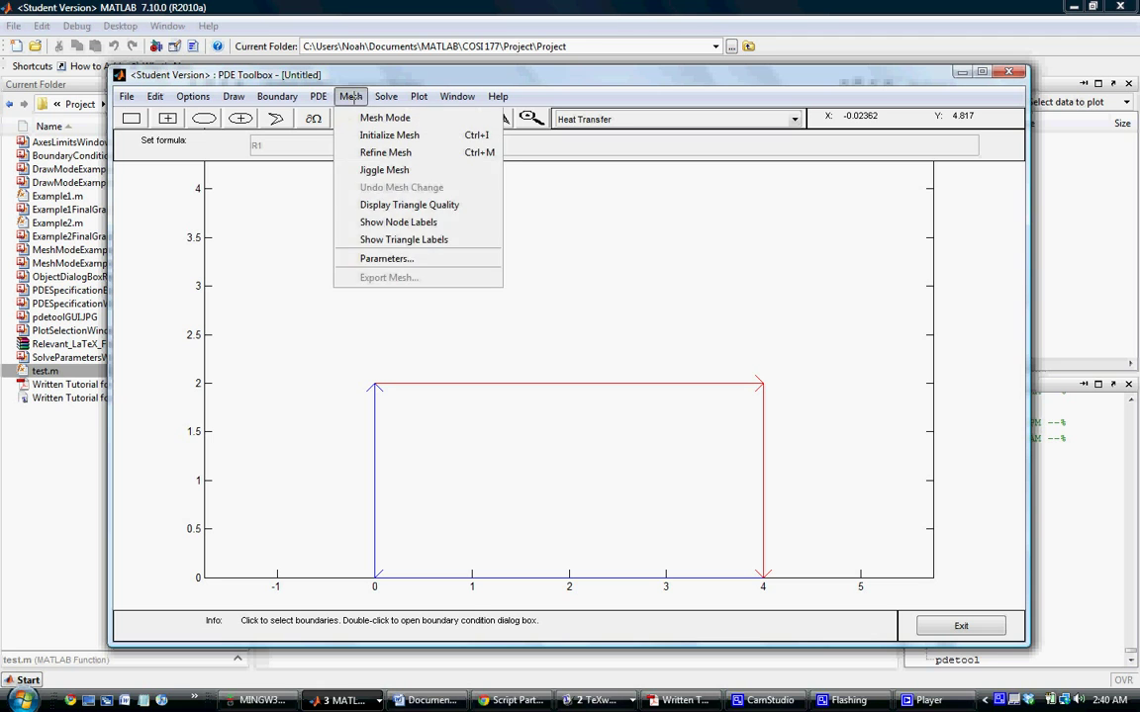
left_click(353, 98)
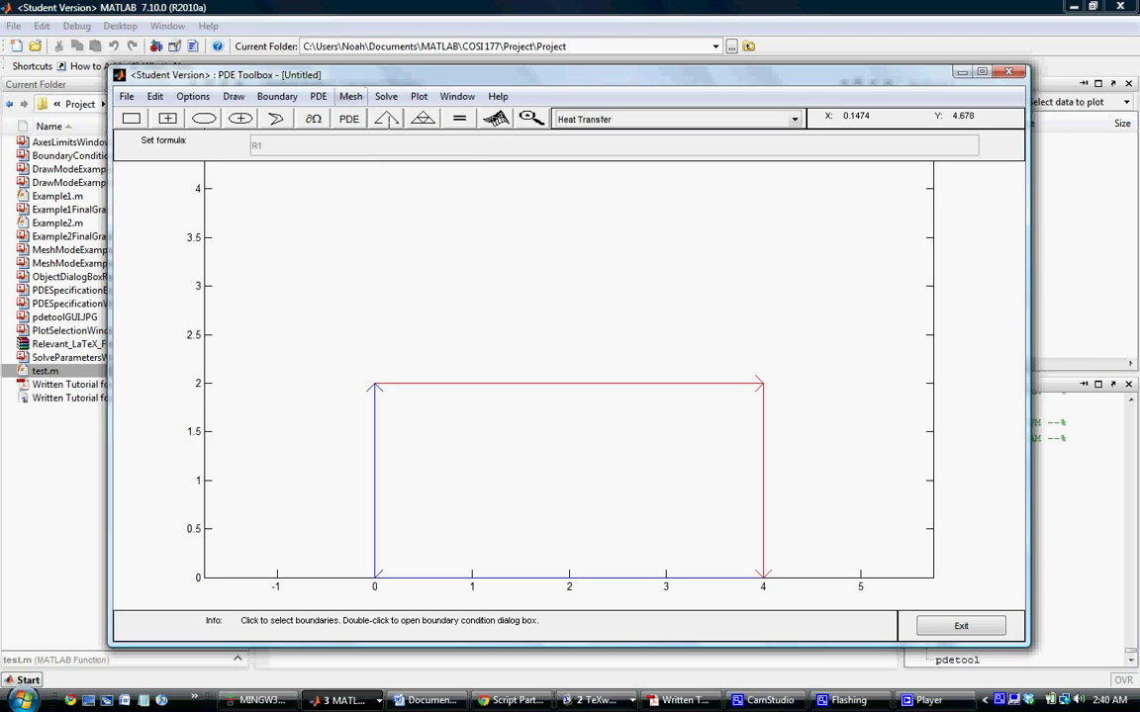
key("ctrl+i")
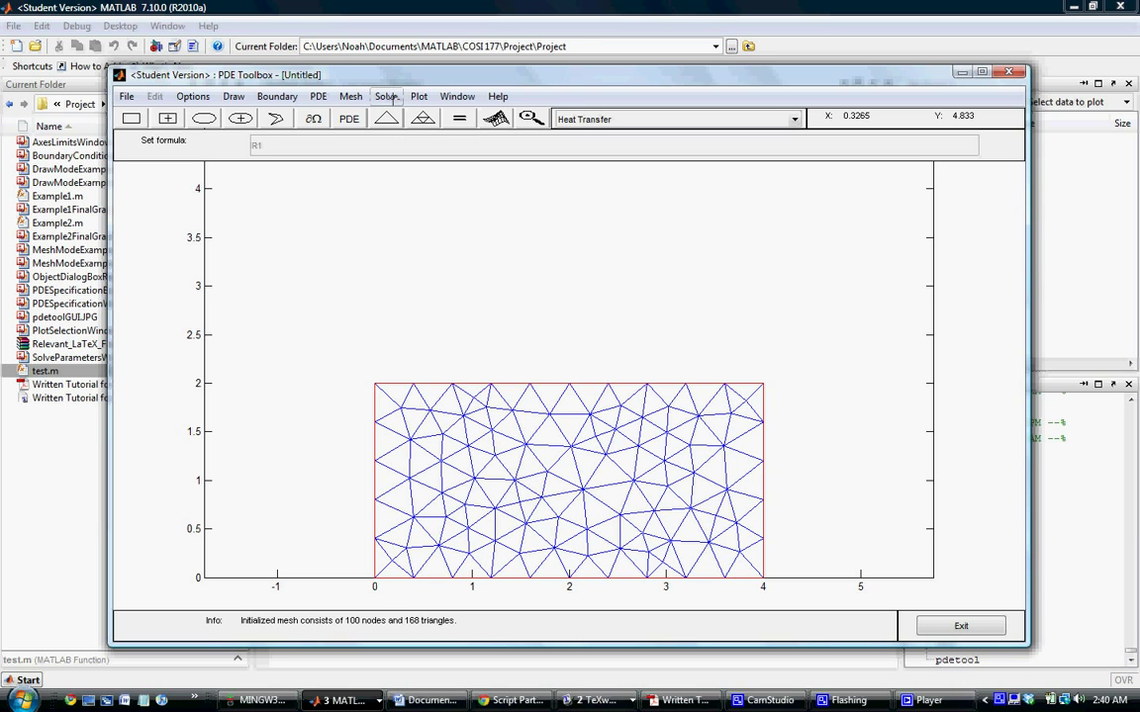
left_click(352, 96)
left_click(352, 96)
left_click(351, 95)
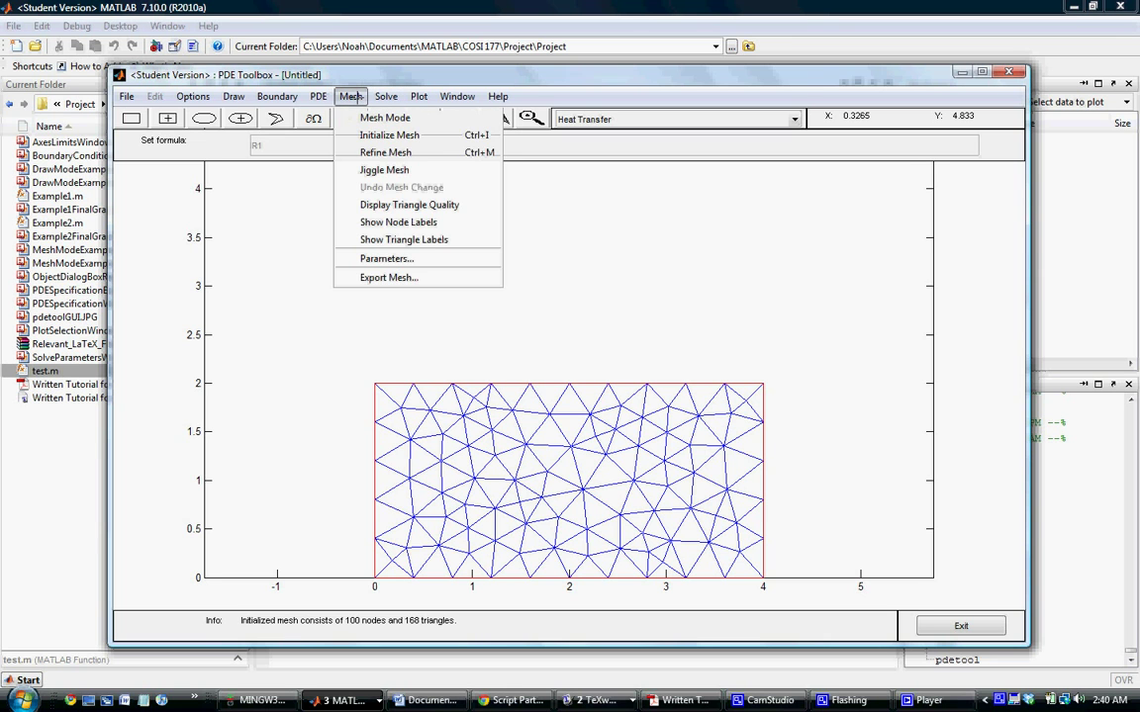
left_click(362, 153)
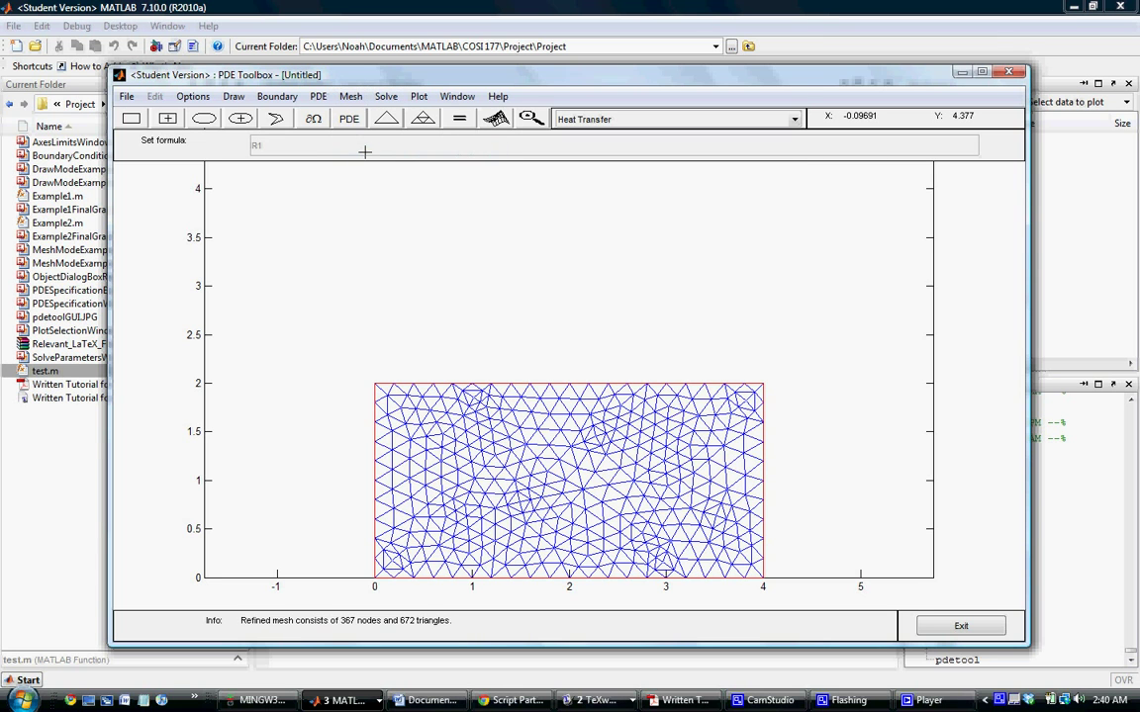
Jiggle the refined mesh twice and solve the PDE
left_click(351, 96)
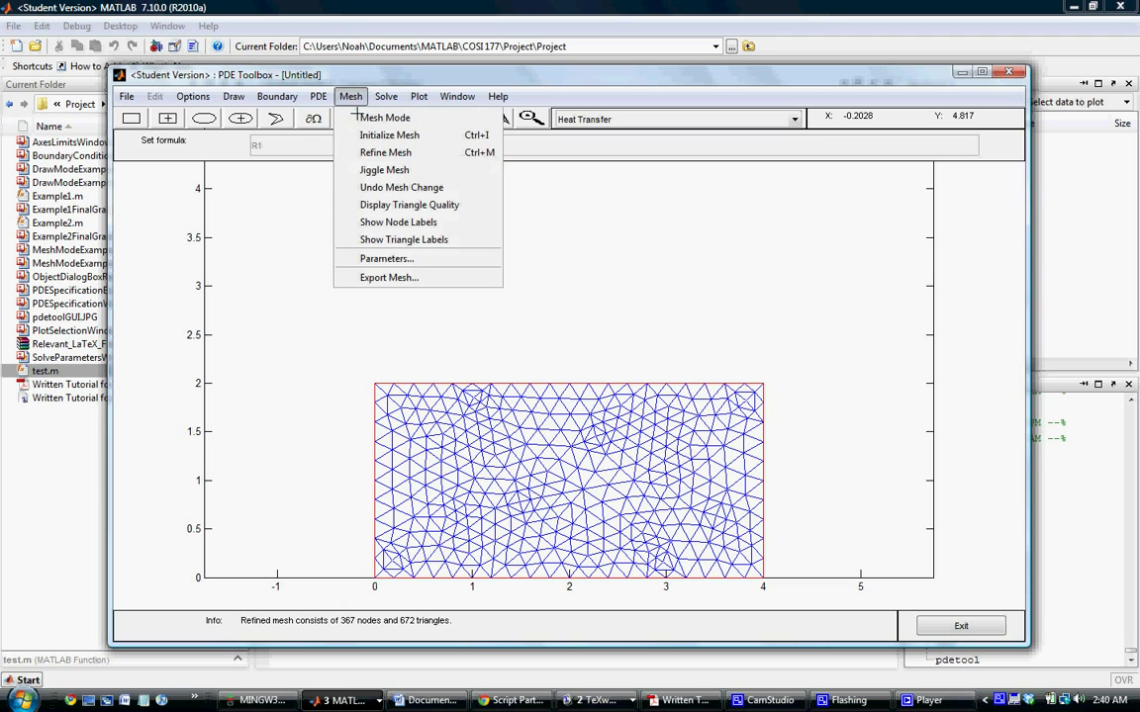
left_click(362, 170)
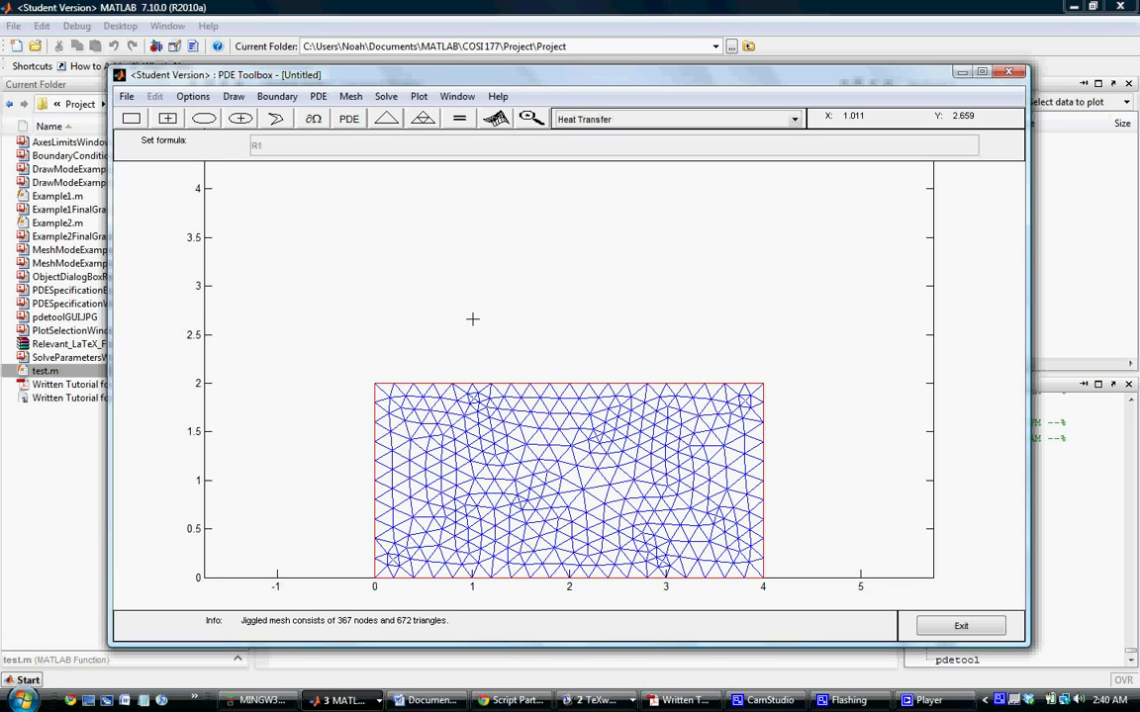
left_click(350, 96)
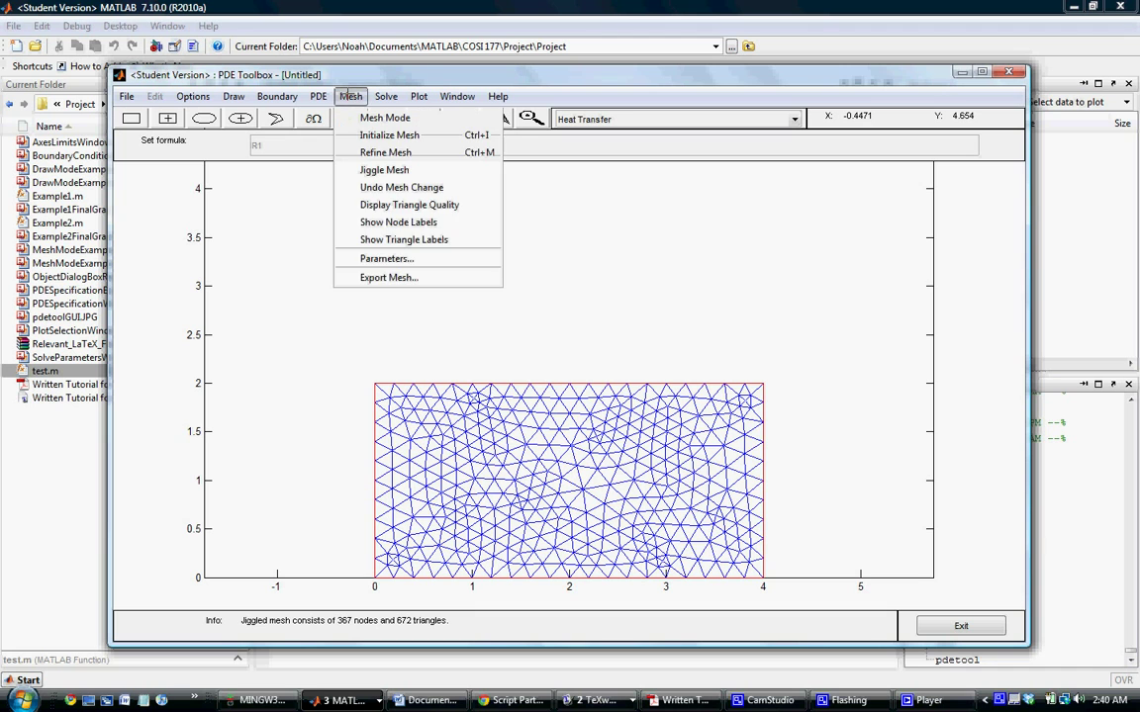
left_click(368, 170)
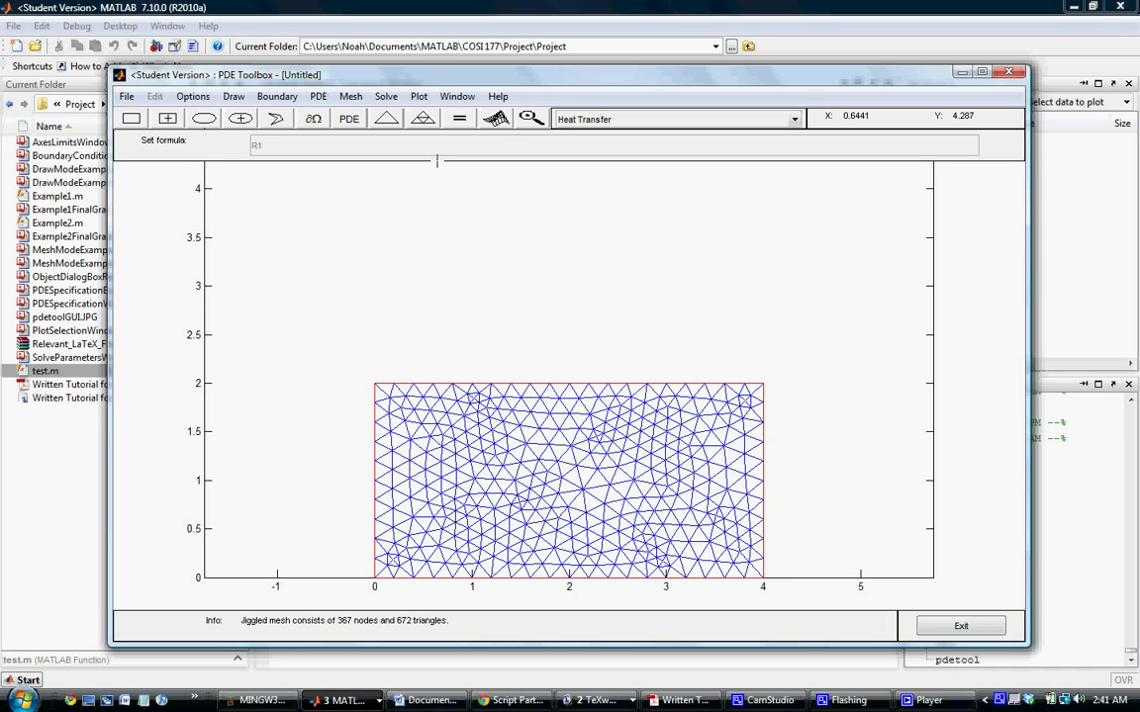
left_click(386, 96)
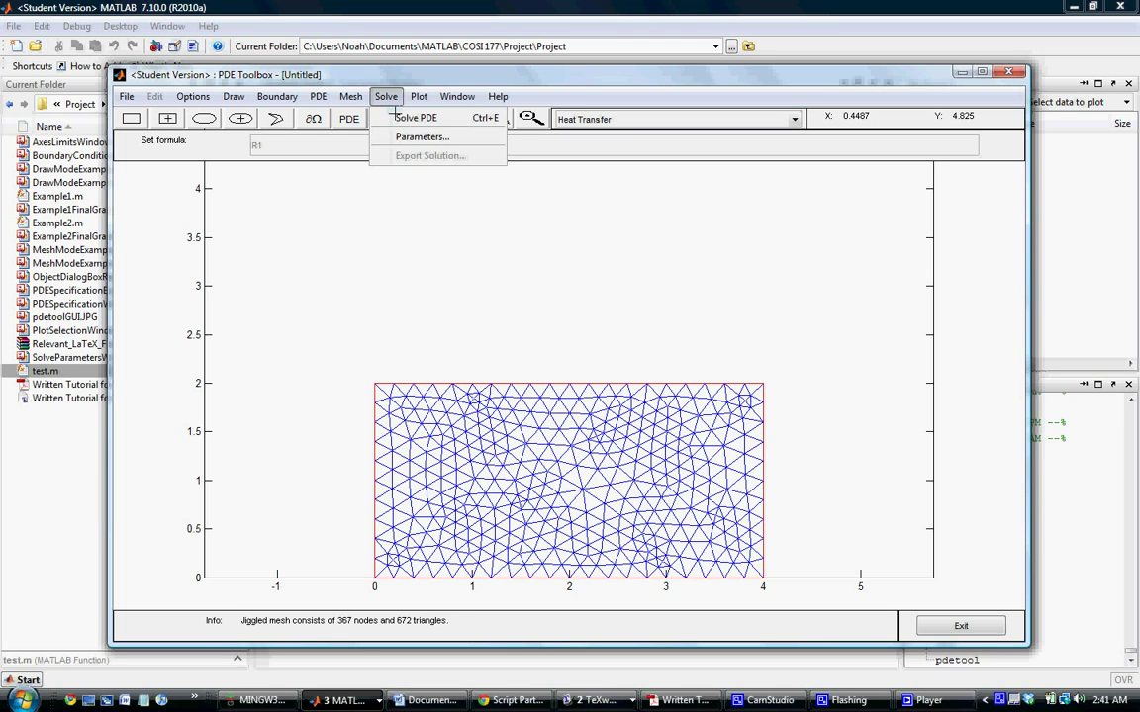
left_click(396, 117)
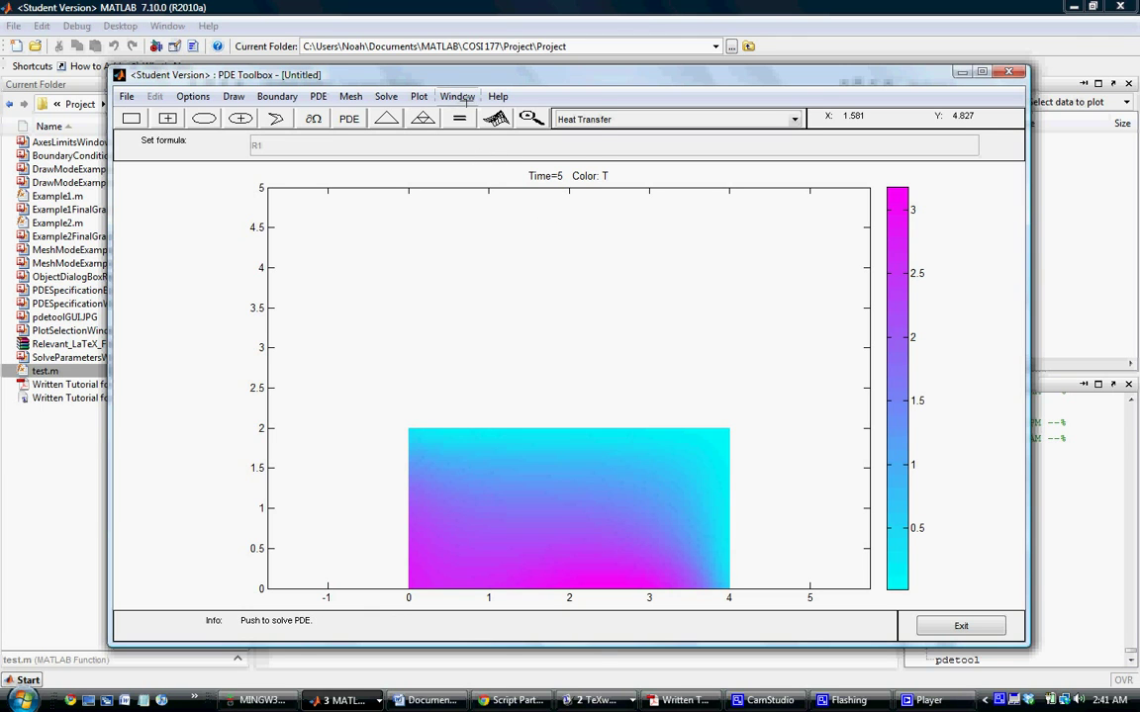
Plot the temperature as a 3-D height plot with color and contours, rotate the figure to inspect it, and close it
left_click(419, 96)
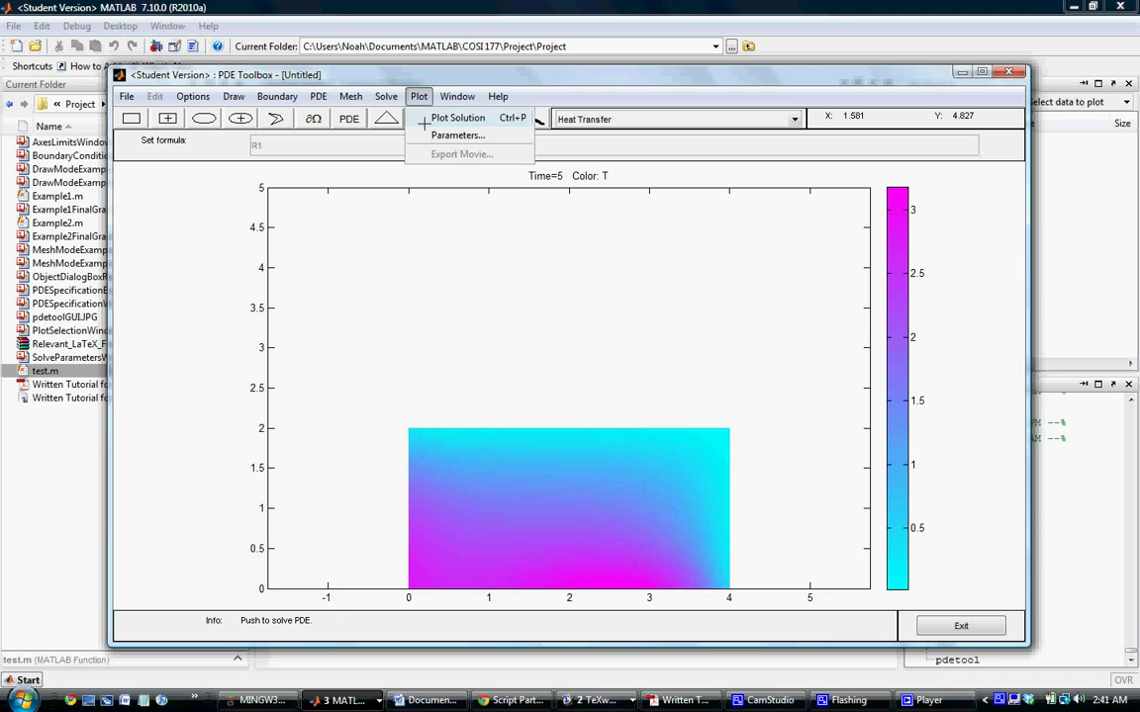
left_click(426, 132)
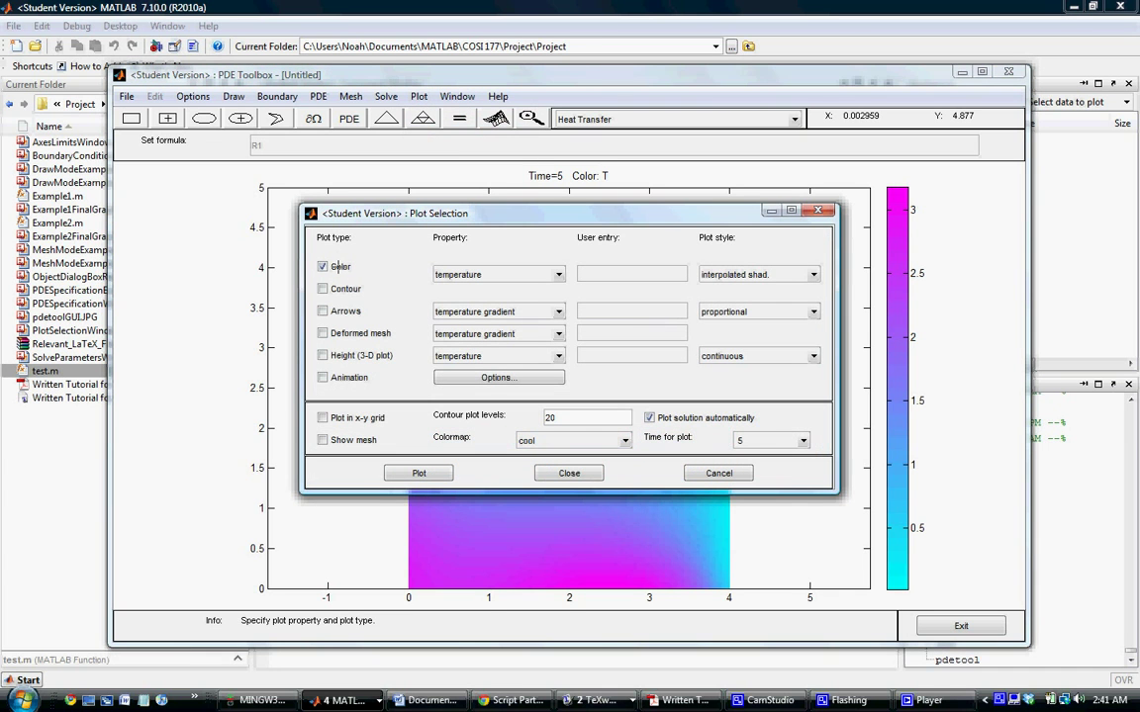
left_click(334, 356)
left_click(325, 288)
left_click(411, 473)
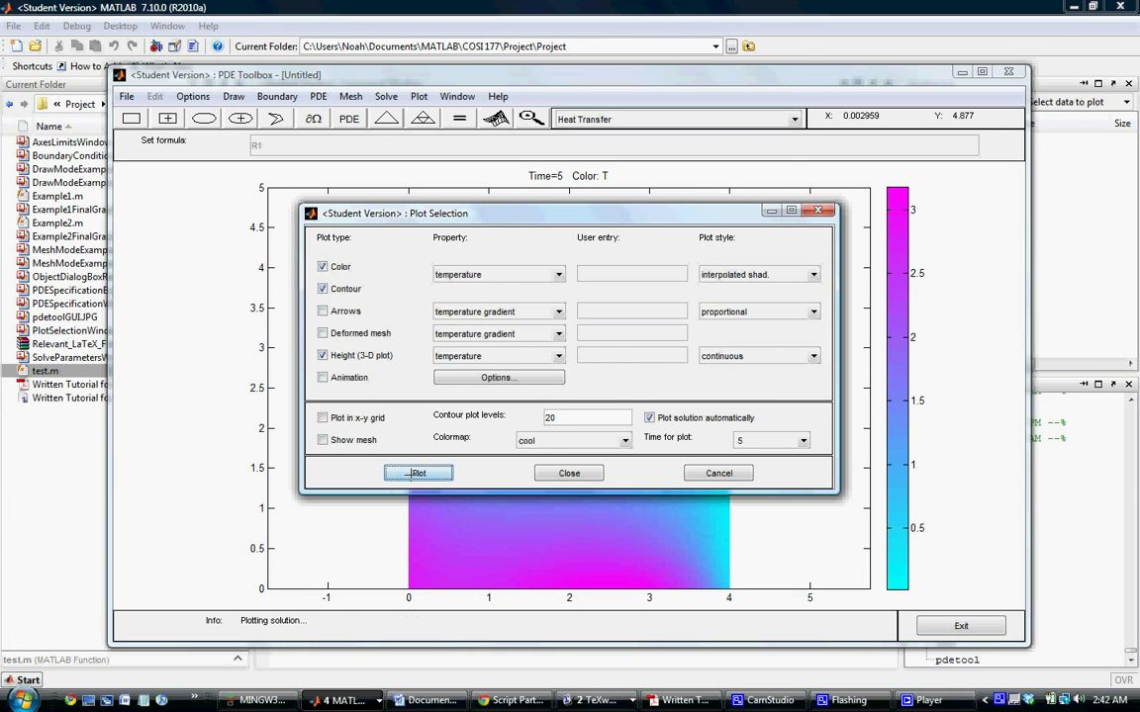
left_click_drag(484, 204, 569, 245)
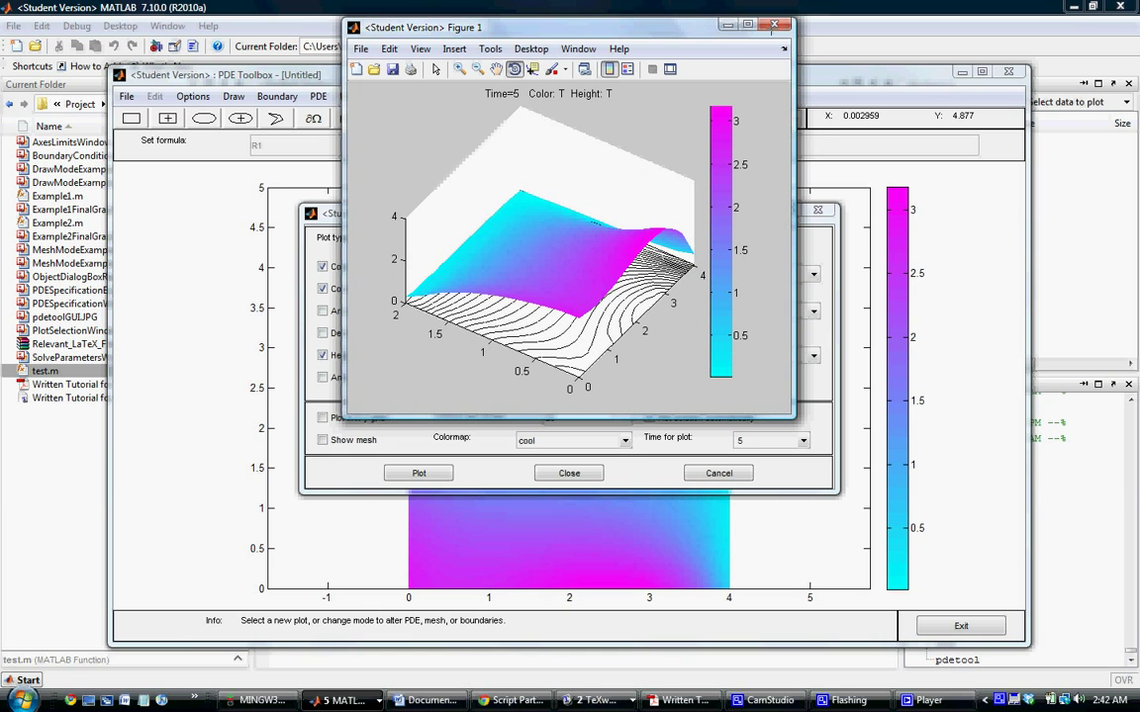
left_click(774, 25)
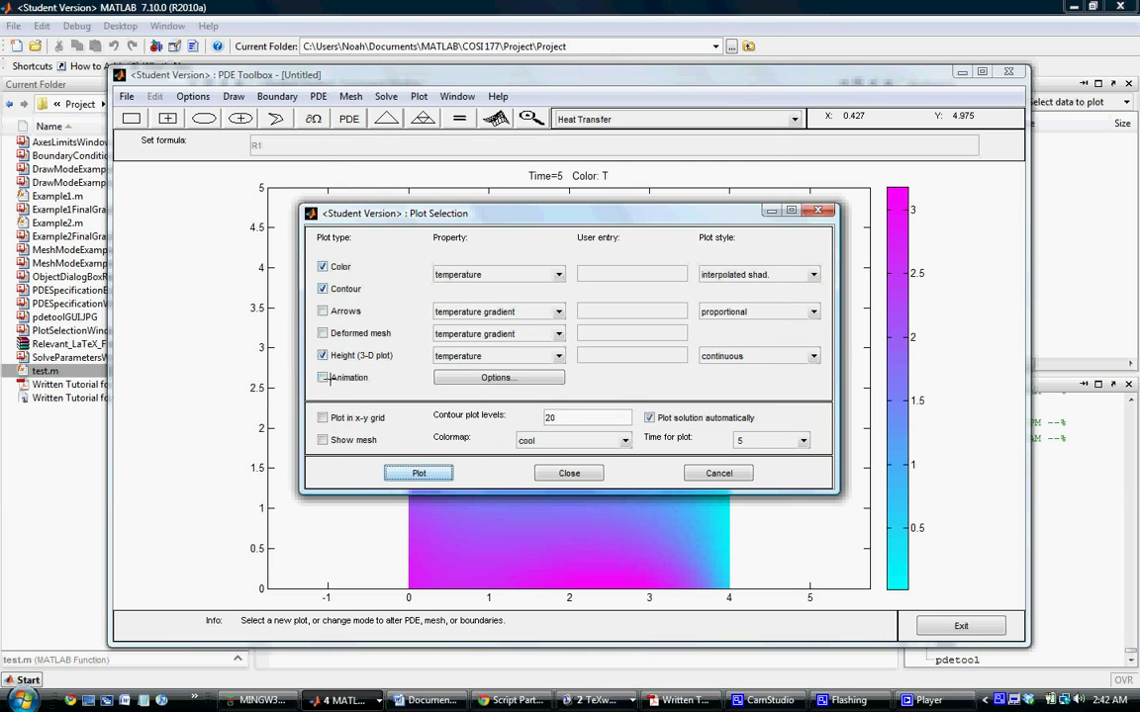
Plot the temperature as an animated 3-D height plot with color and without contours, and close the figure and the plot settings
left_click(323, 377)
left_click(322, 288)
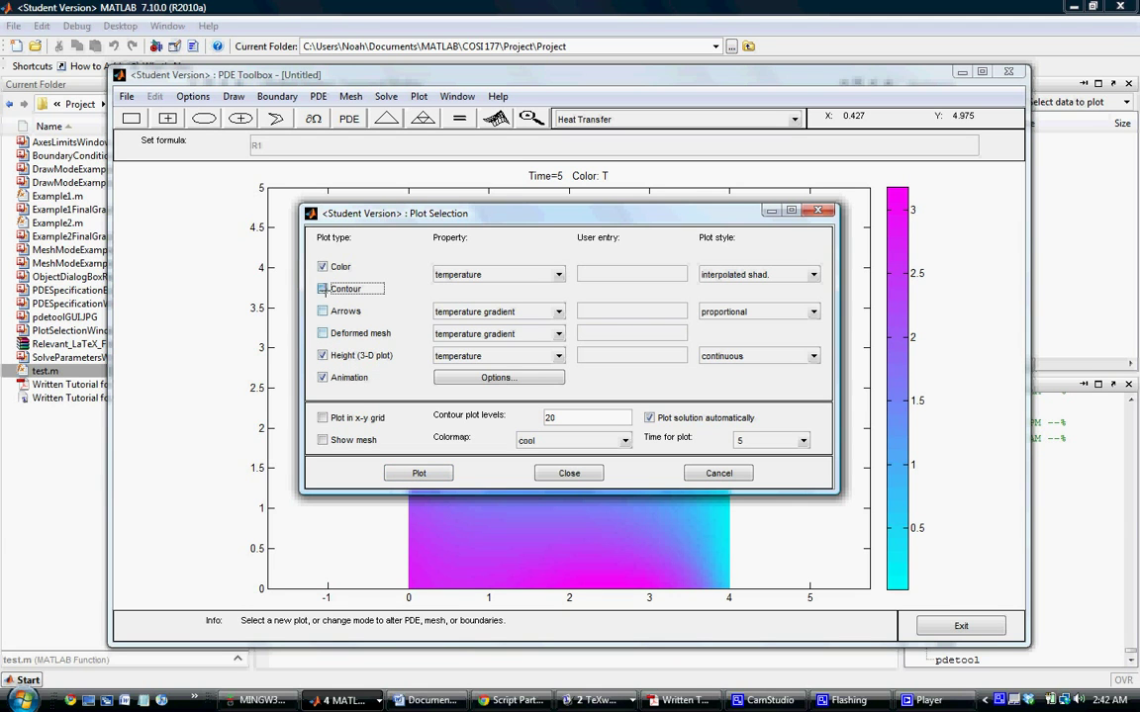
left_click(419, 473)
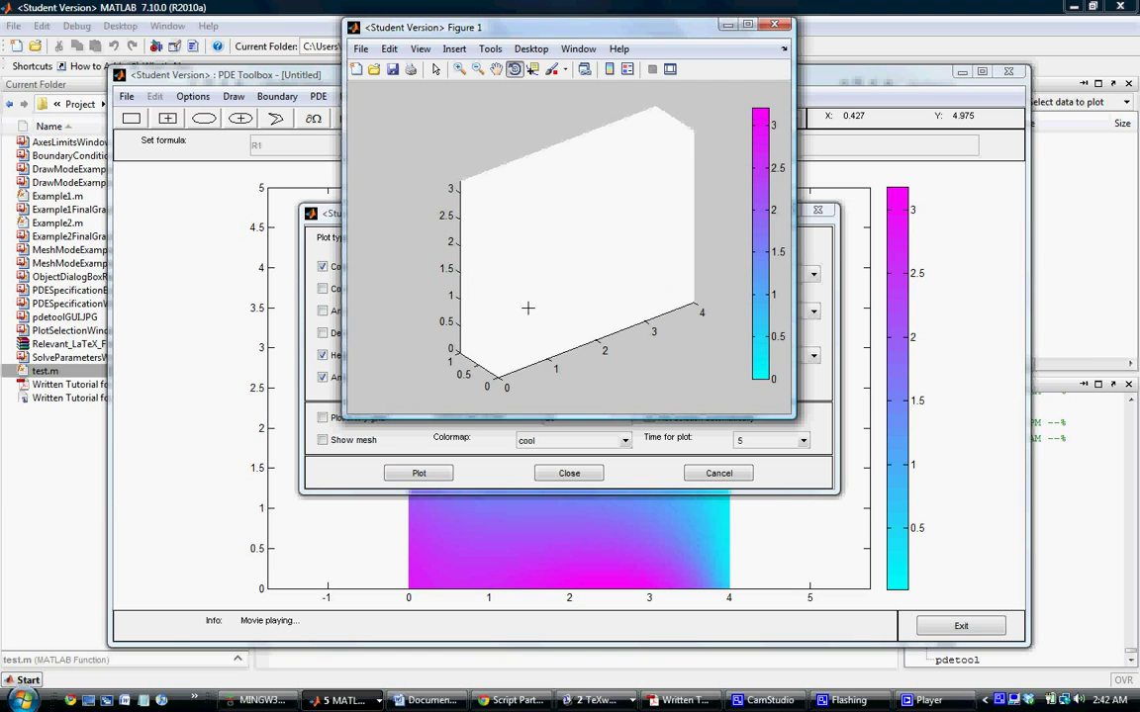
left_click(776, 24)
left_click_drag(632, 212, 627, 142)
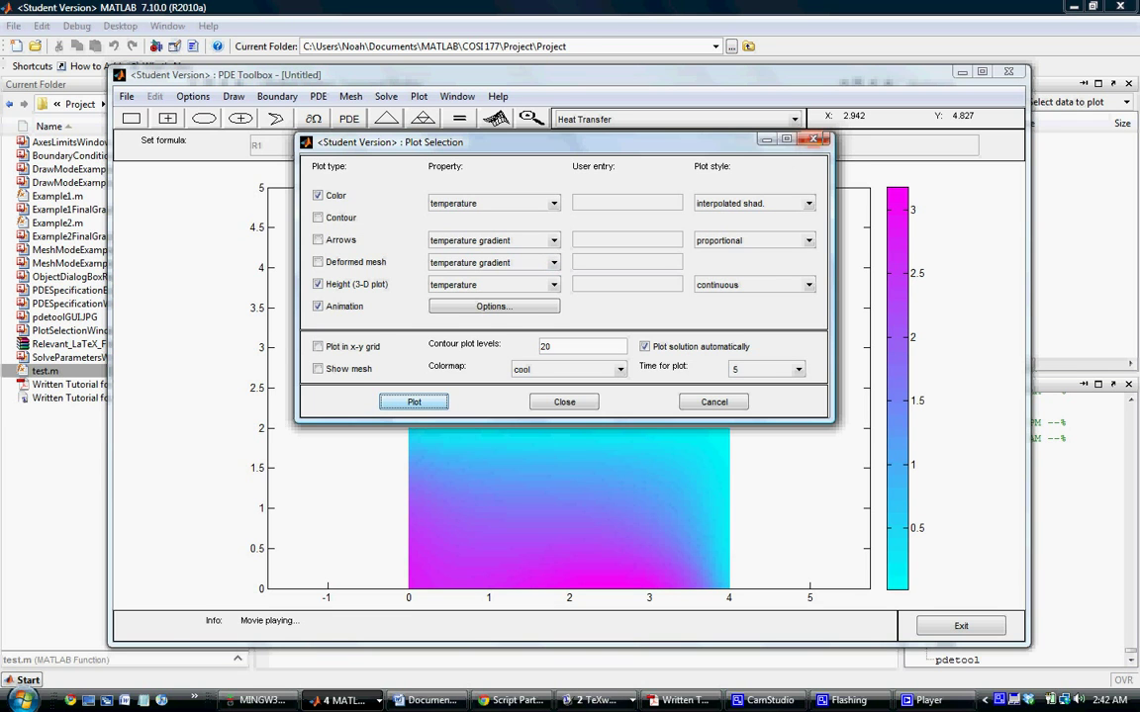
left_click(813, 139)
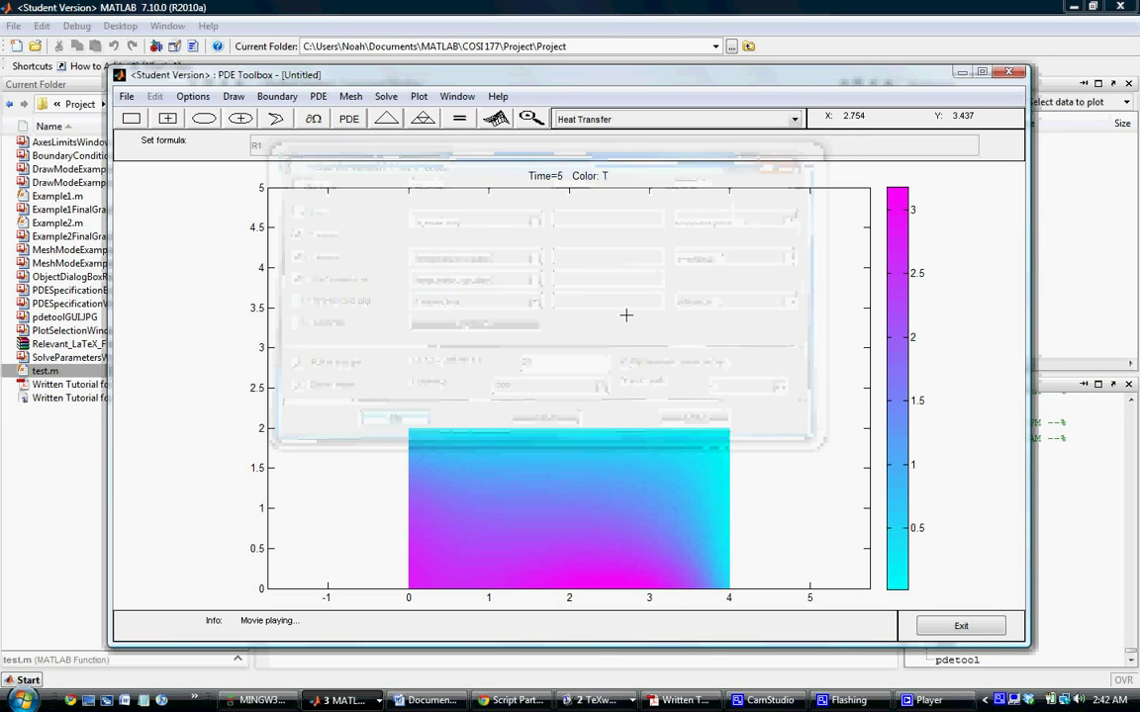
Save the PDE model as test.m in the Project folder, replacing the existing file, and close the PDE Toolbox window
left_click(127, 97)
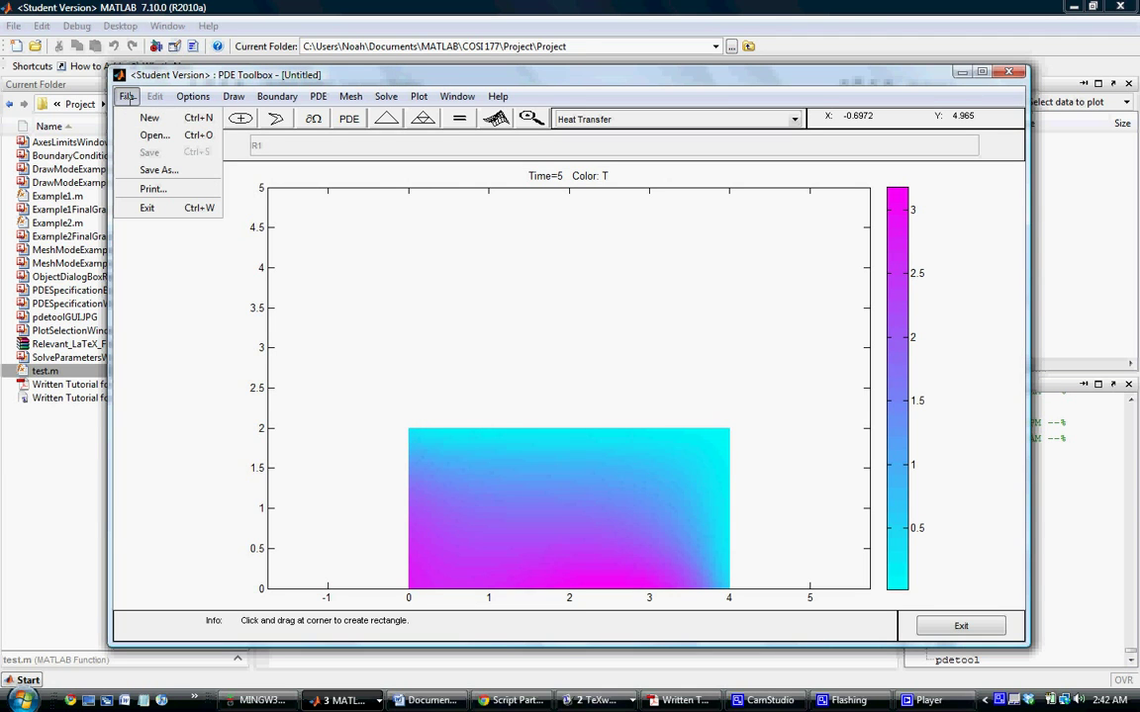
left_click(139, 169)
left_click(346, 203)
double_click(347, 213)
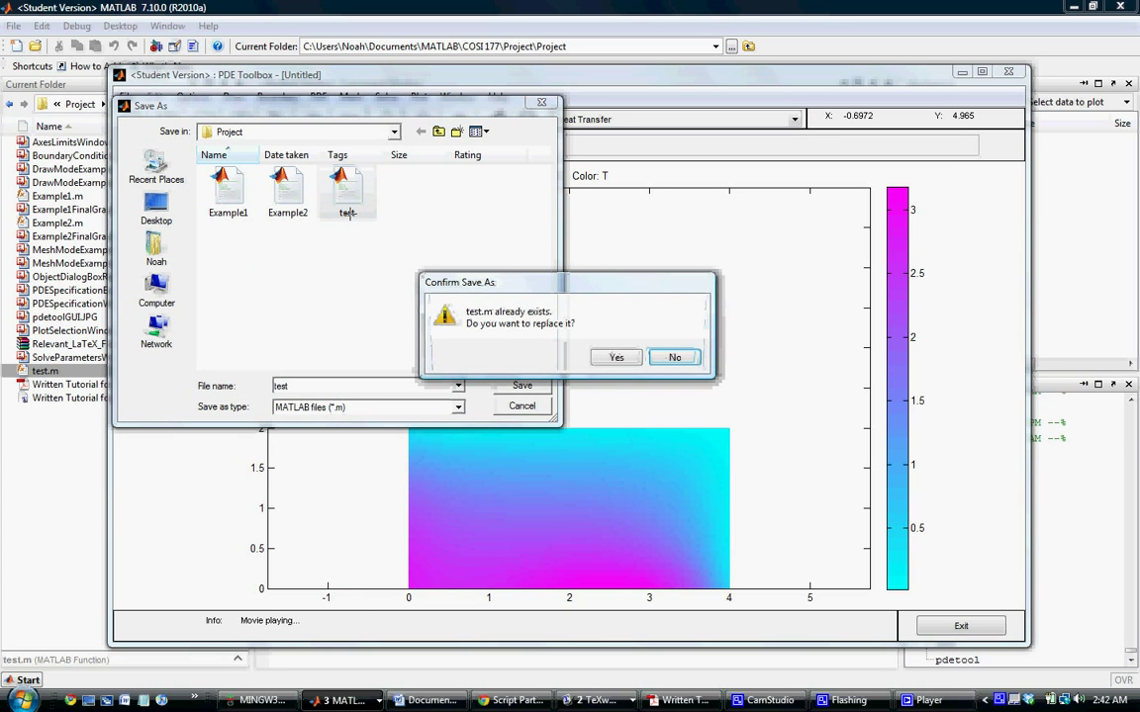
left_click(615, 358)
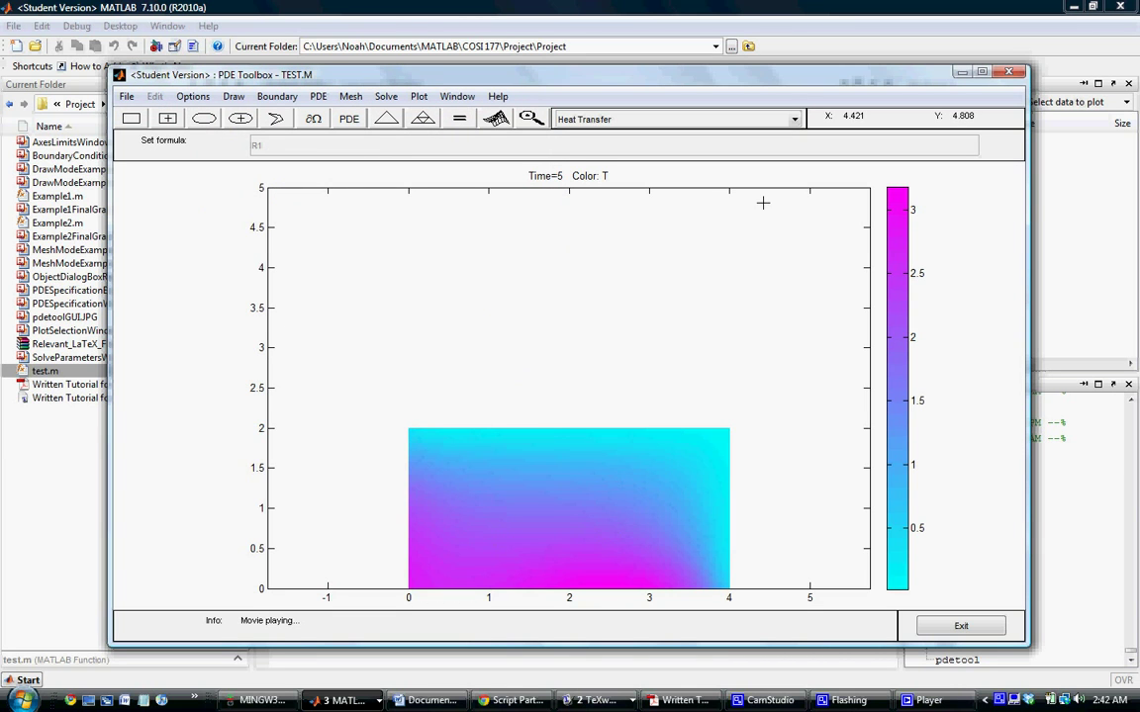
left_click(1011, 73)
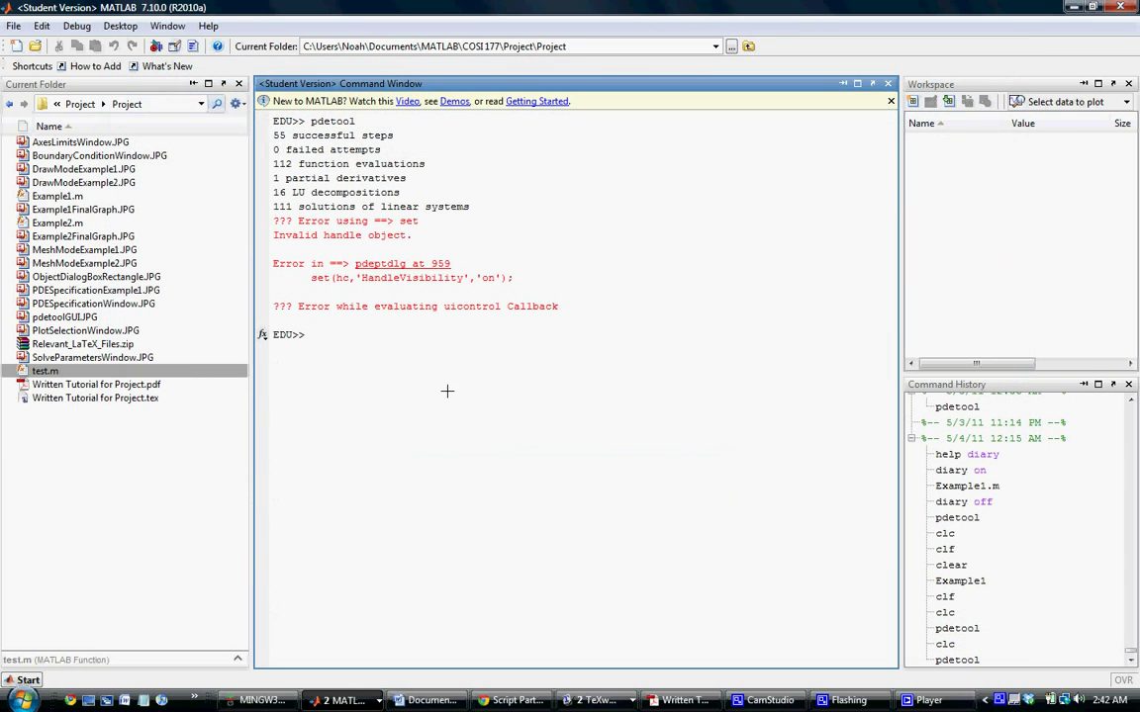
Open test.m from the current folder in the editor and run it to rebuild the saved model
double_click(45, 370)
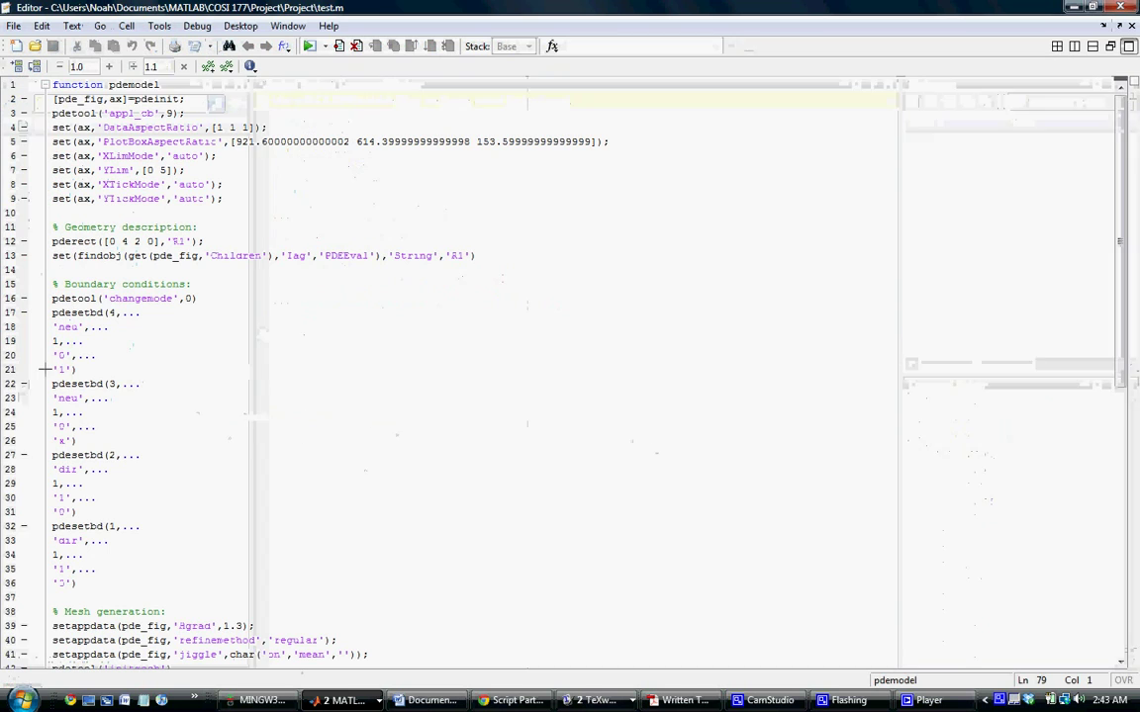
left_click(251, 286)
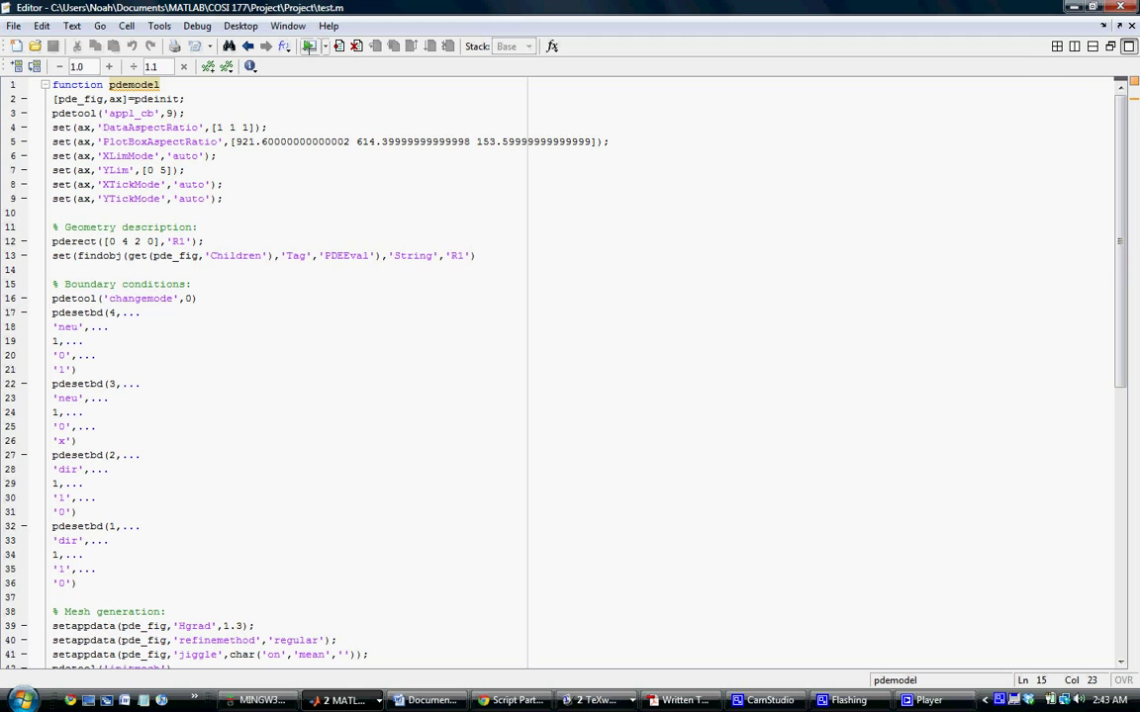
left_click(309, 45)
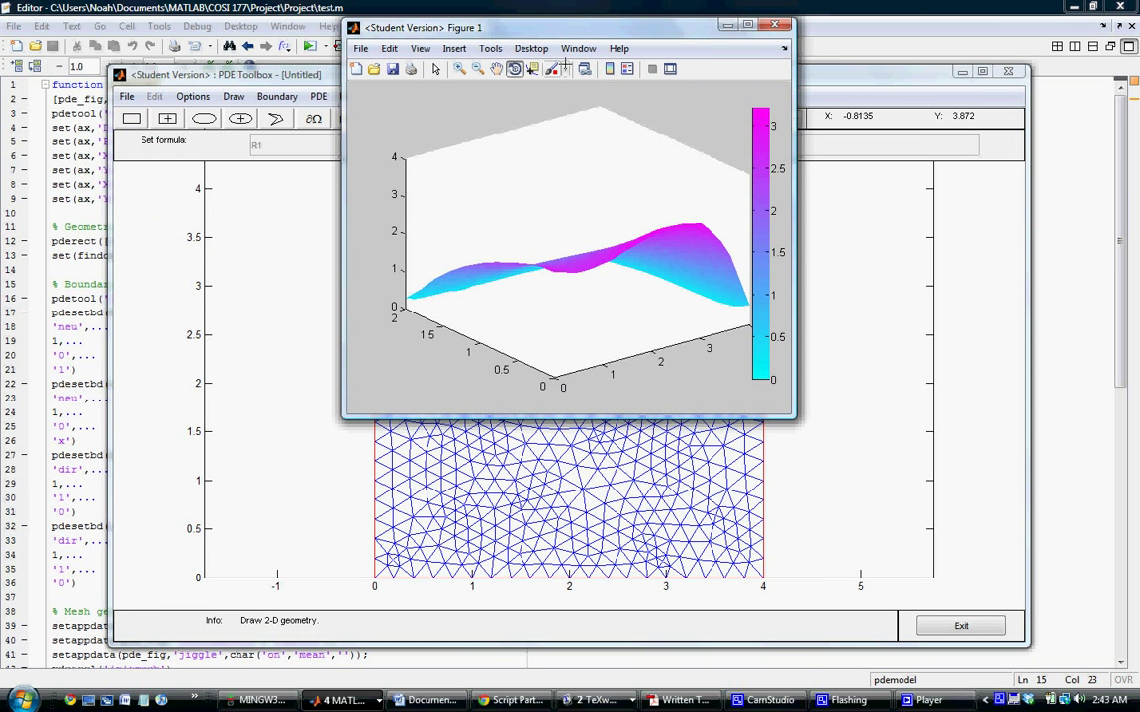
Move the 3-D temperature figure over the PDE Toolbox window to view its animation, and close the figure
left_click(514, 69)
left_click_drag(668, 29, 529, 155)
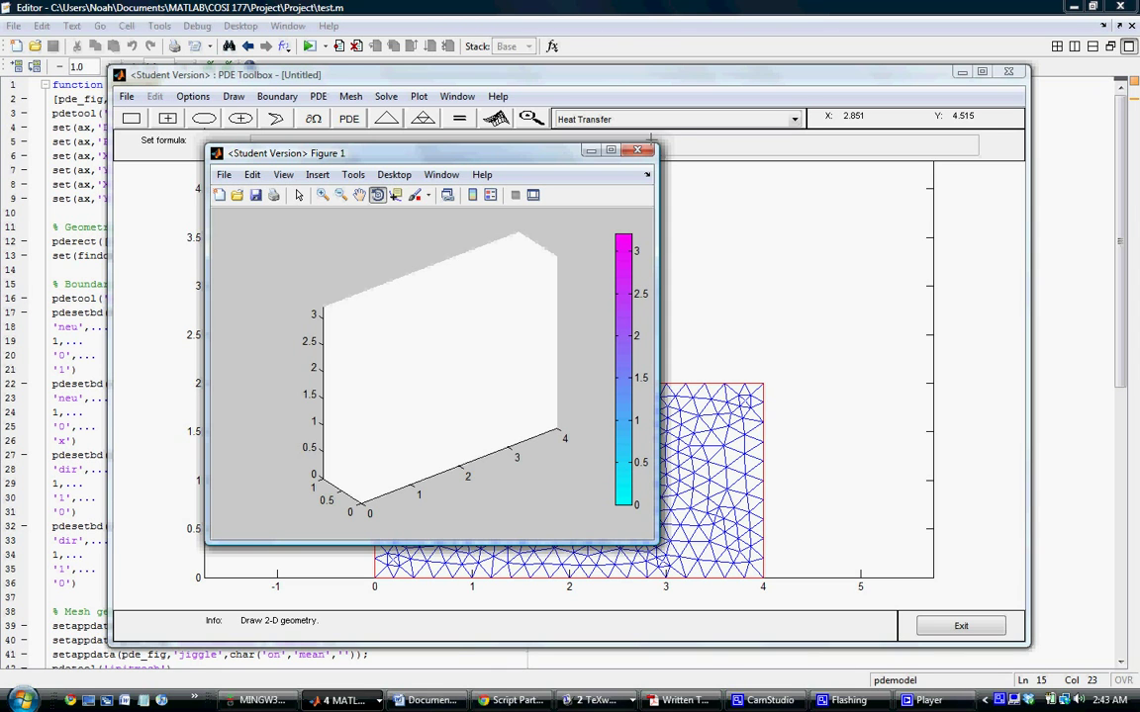
left_click(638, 150)
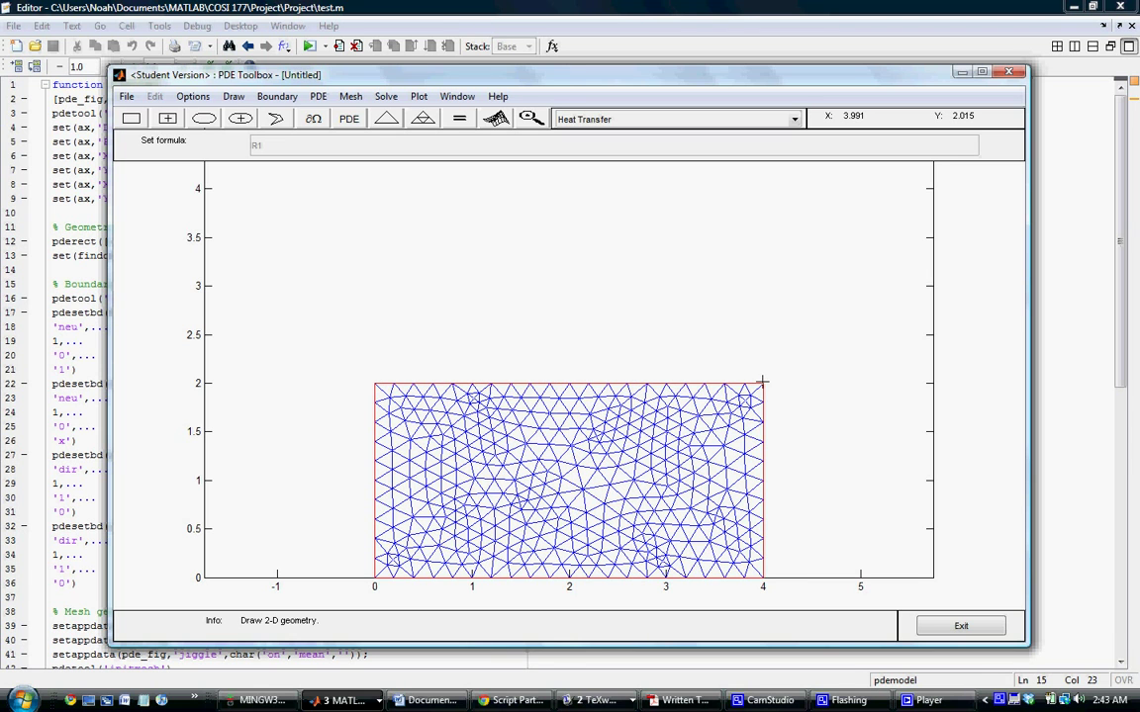
left_click(738, 703)
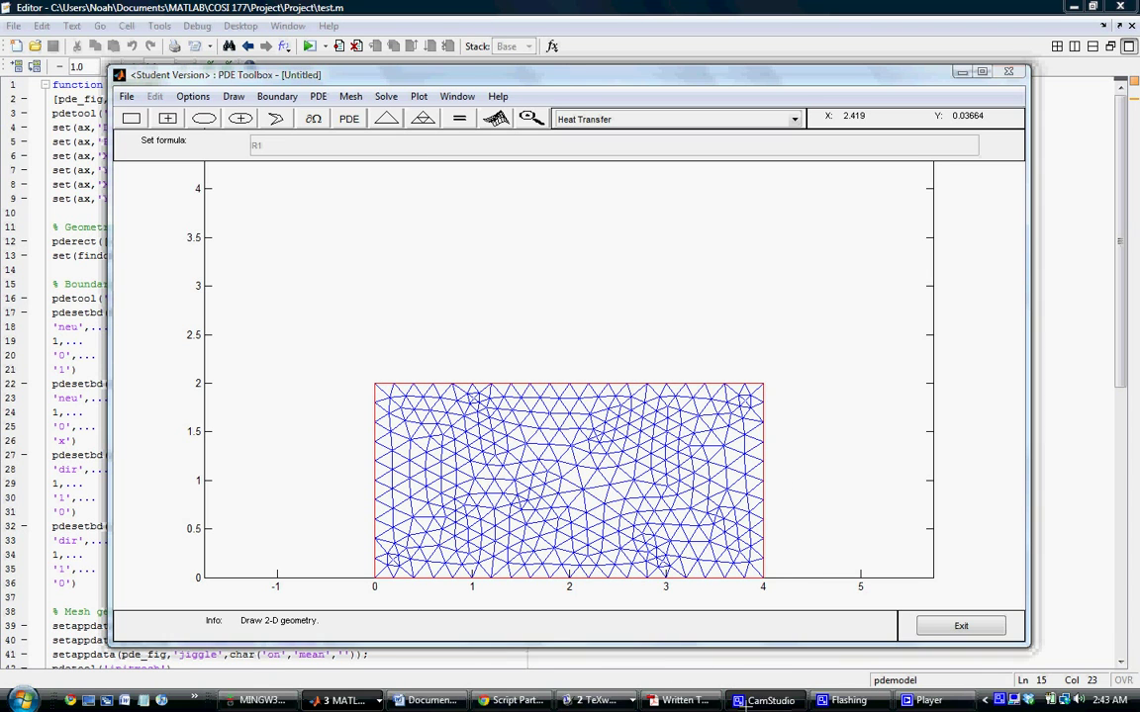